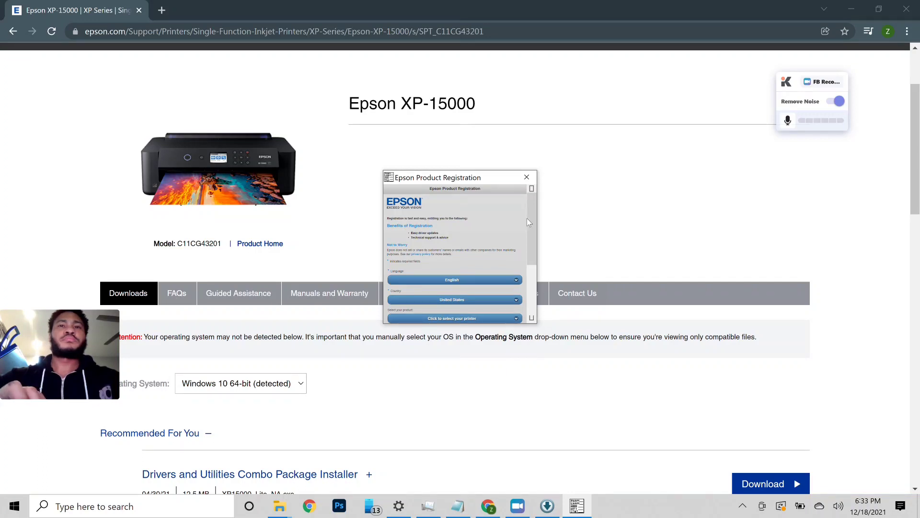
Exit the Epson product registration and close the XP-15000 installer window
click(526, 178)
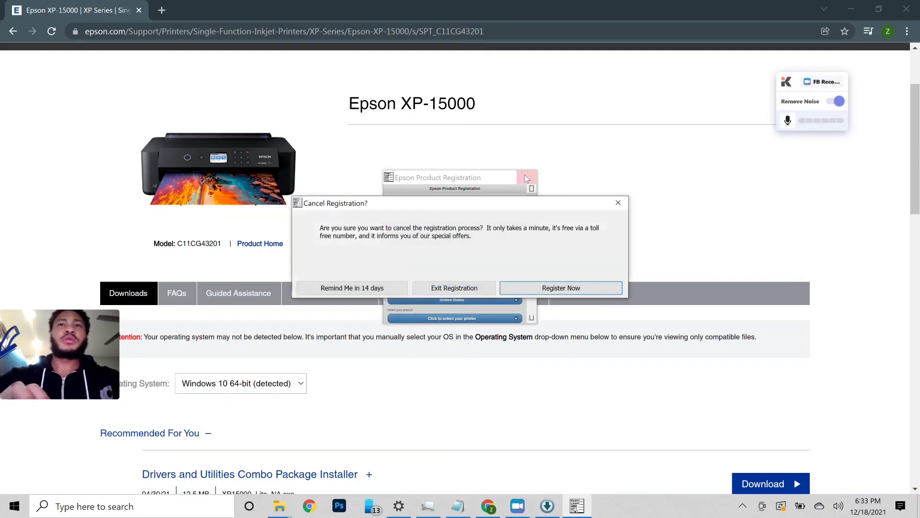
click(478, 289)
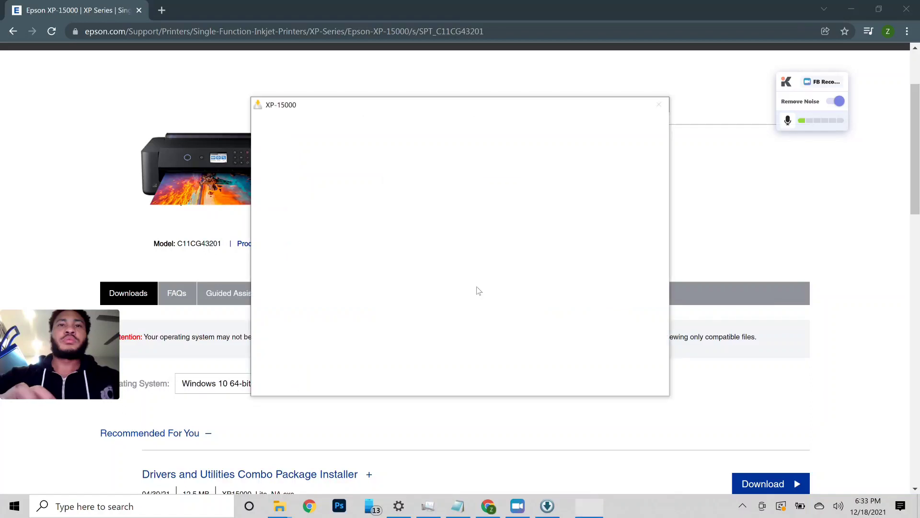
click(604, 386)
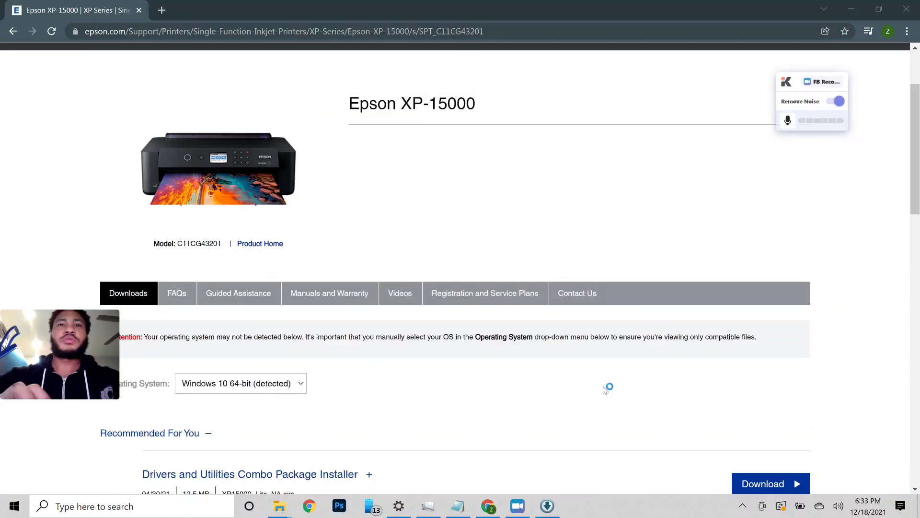
Open inkchip.net in a new browser tab
click(131, 21)
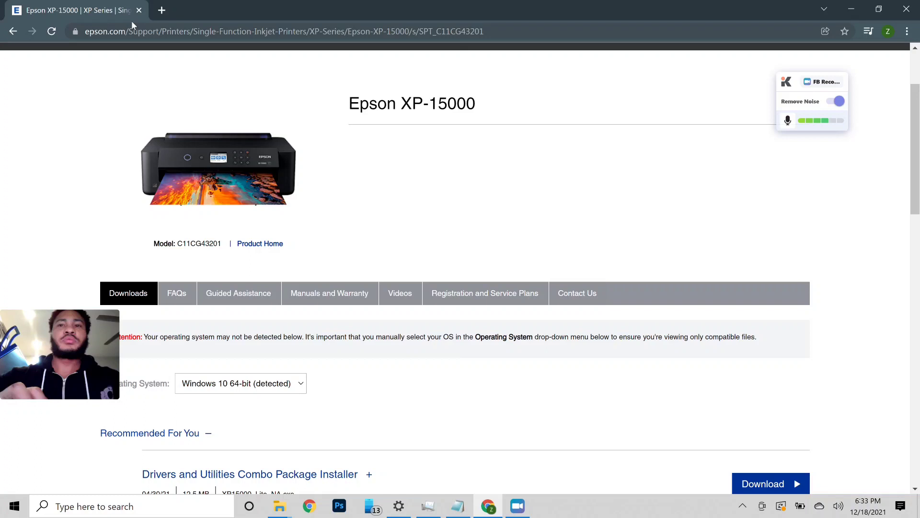
click(162, 12)
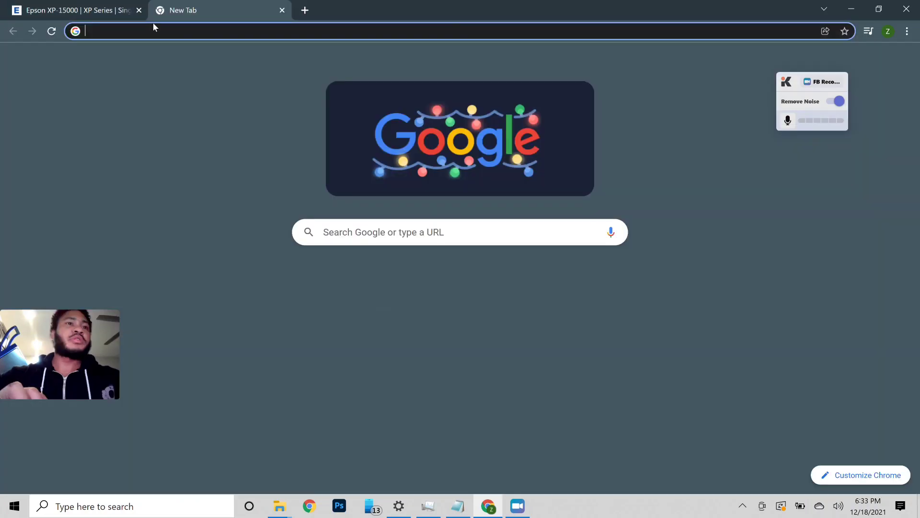
click(154, 28)
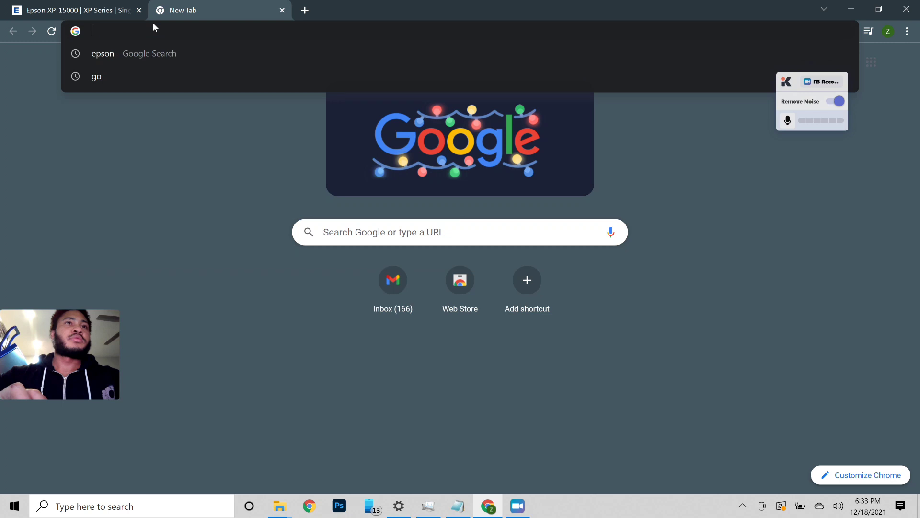
text(inchi)
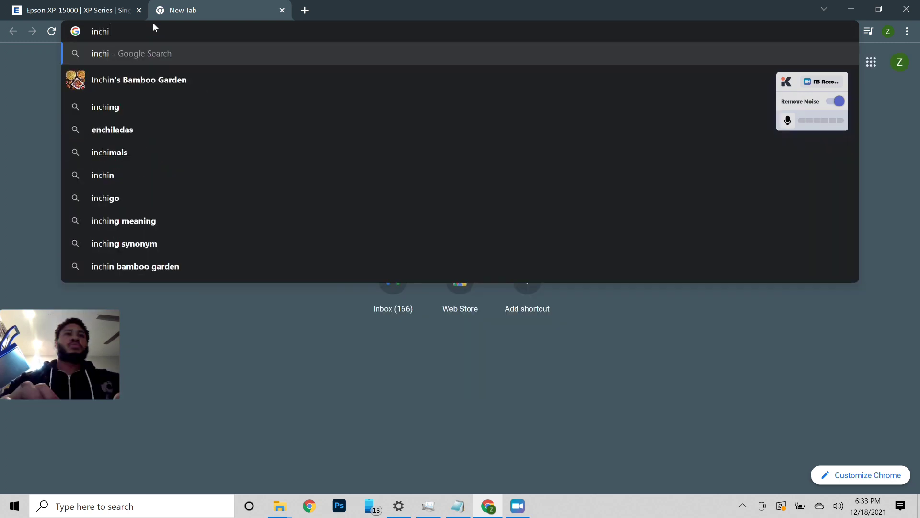
key(BackSpace)
key(BackSpace)
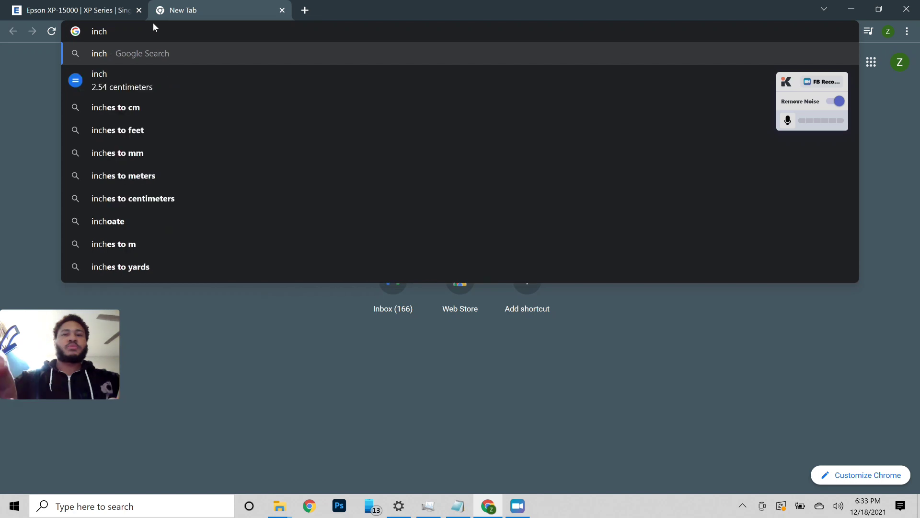
key(BackSpace)
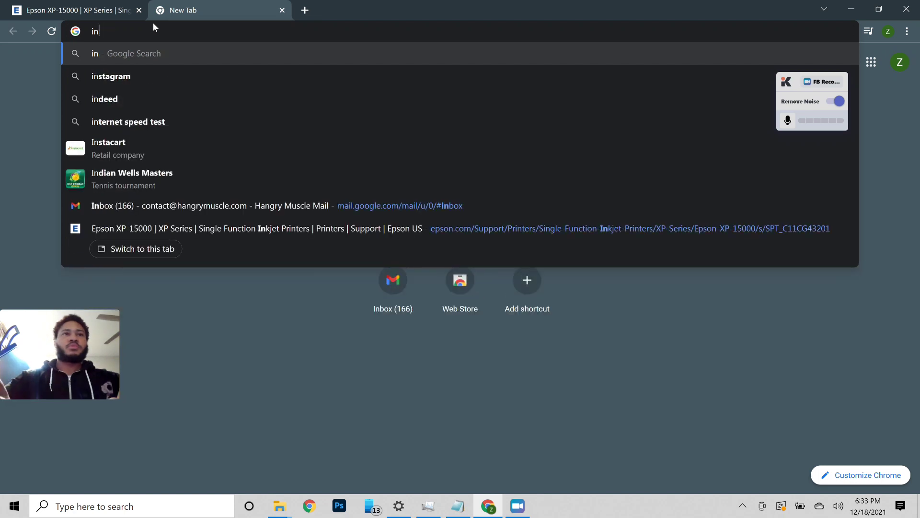
text(kchip.ney)
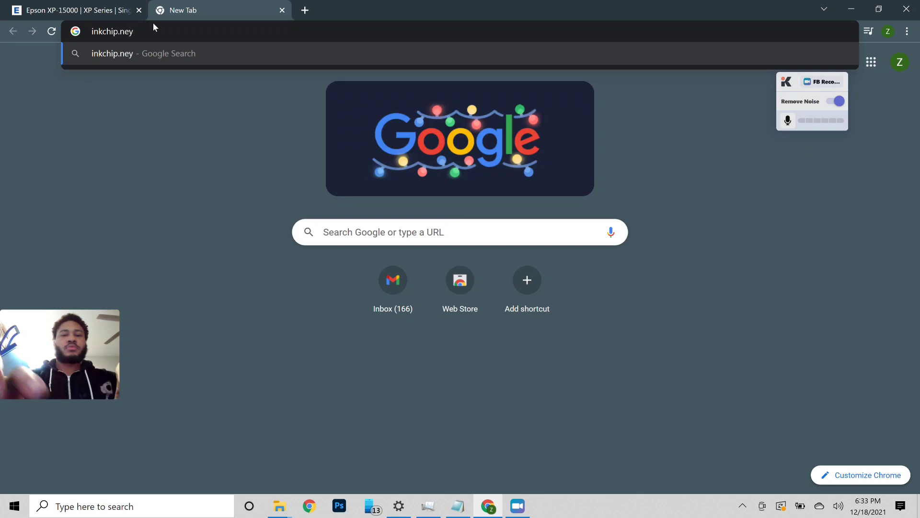
key(BackSpace)
text(t)
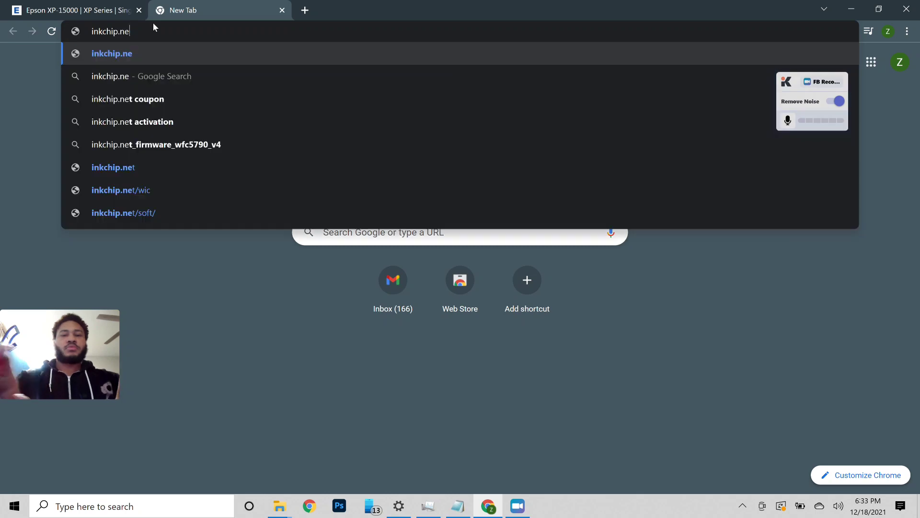
key(Return)
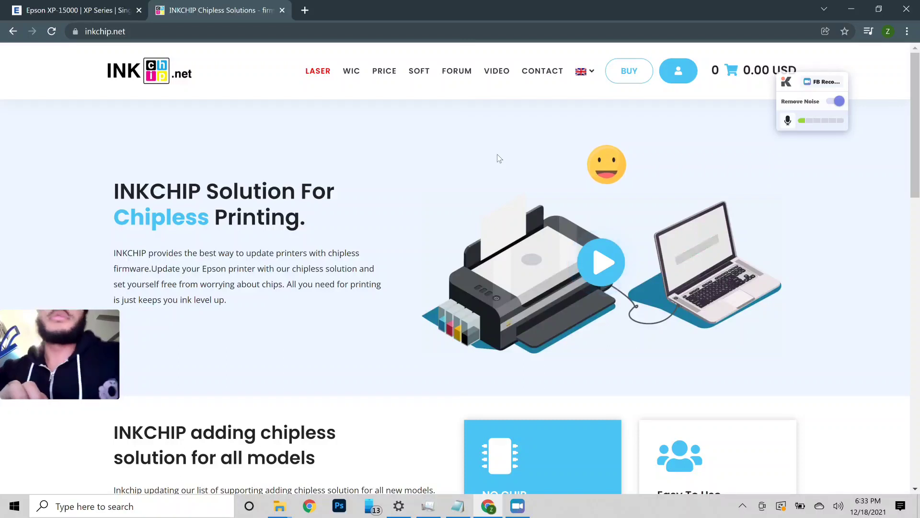
Download the firmware and activation files for the XP-15000, XP-15010, EP-50V row of the site's software list
click(419, 75)
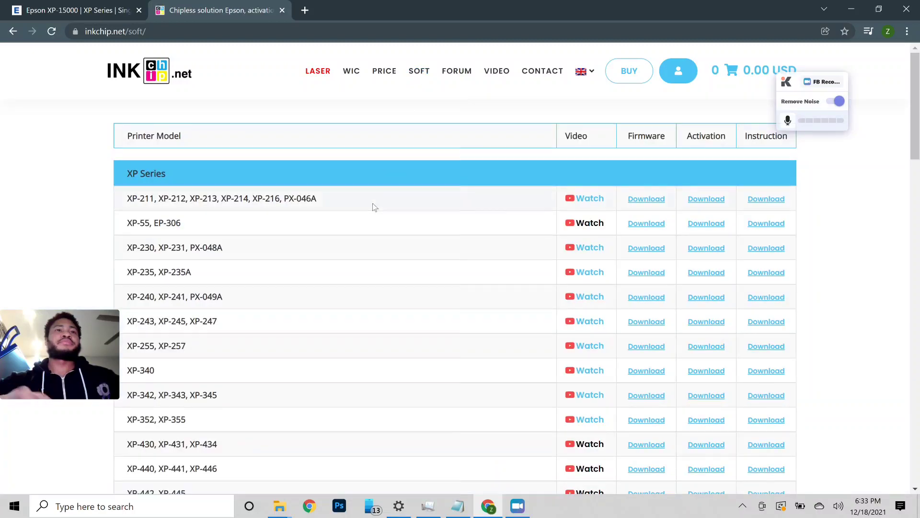
scroll(707, 268, down, 2)
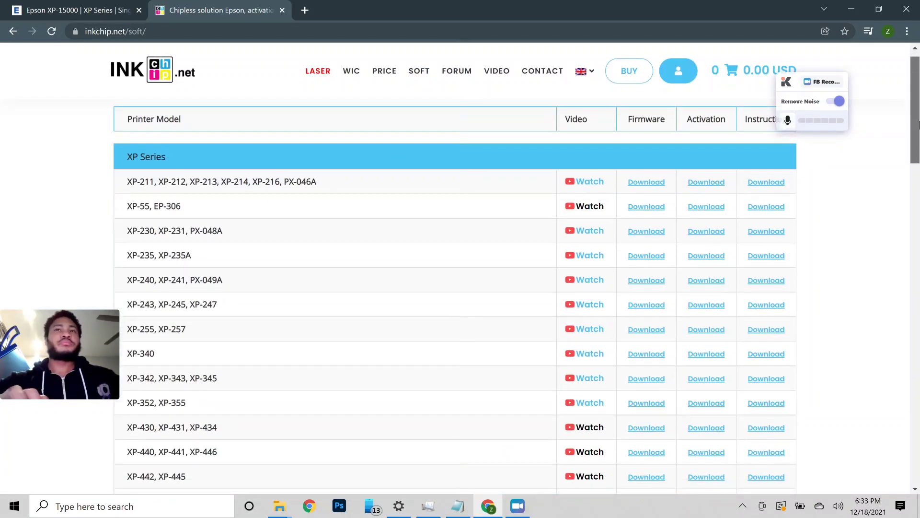
drag(913, 150, 913, 245)
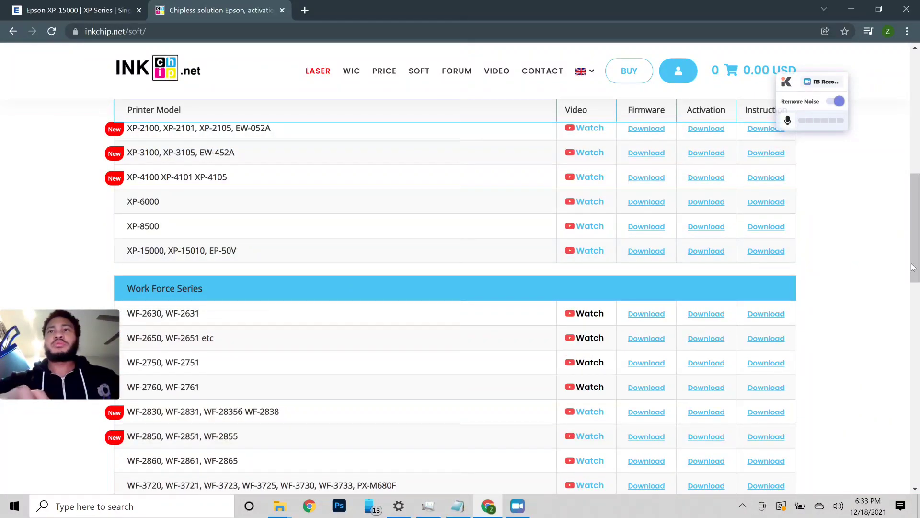
scroll(913, 269, up, 1)
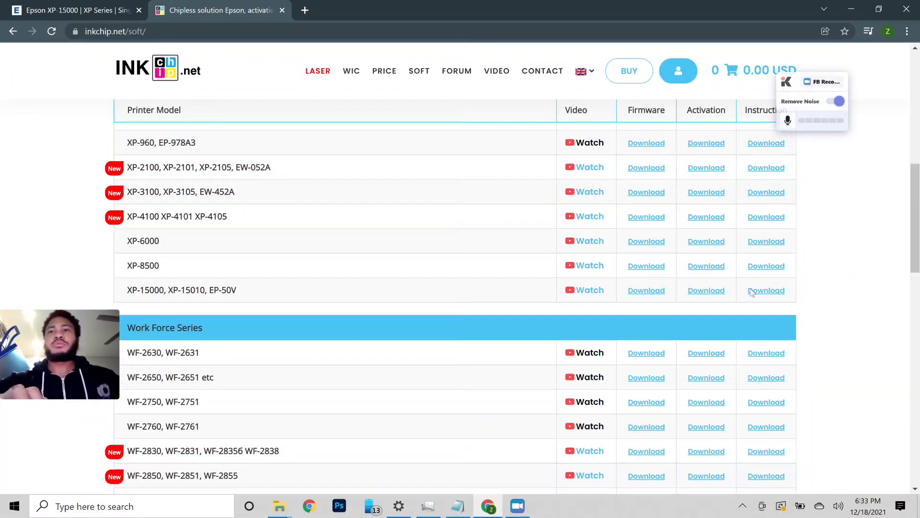
click(655, 294)
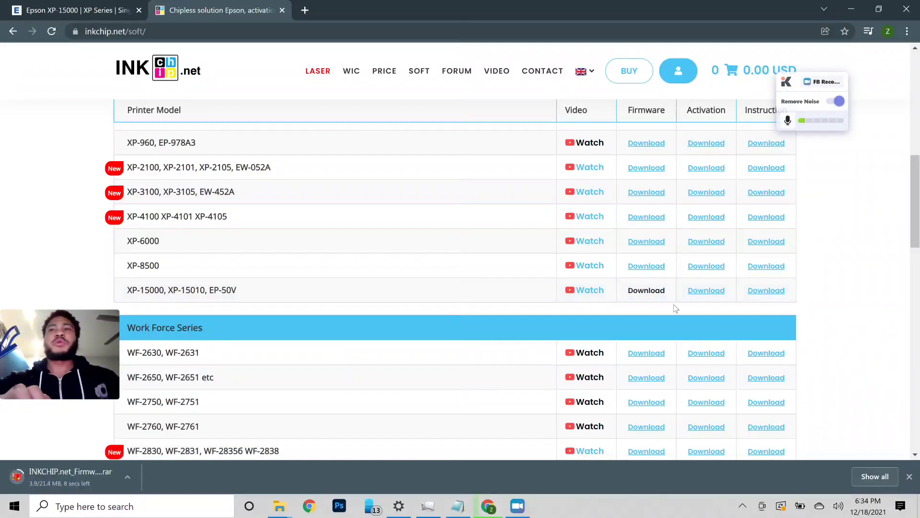
click(706, 291)
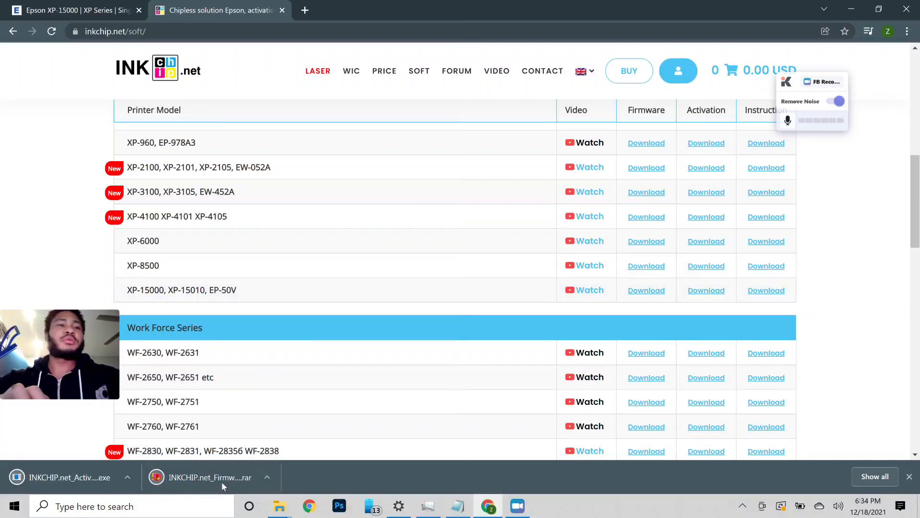
Show the downloaded INKCHIP.net firmware .rar file in its folder
click(267, 480)
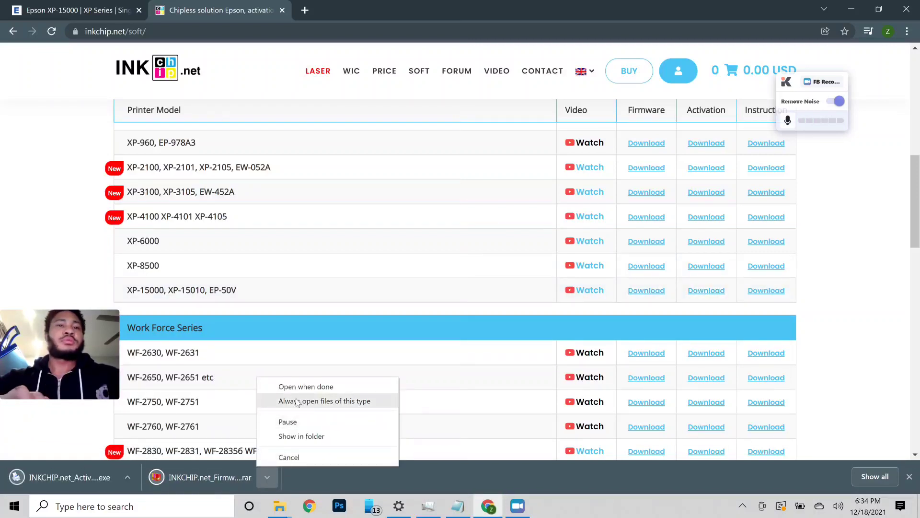
click(234, 473)
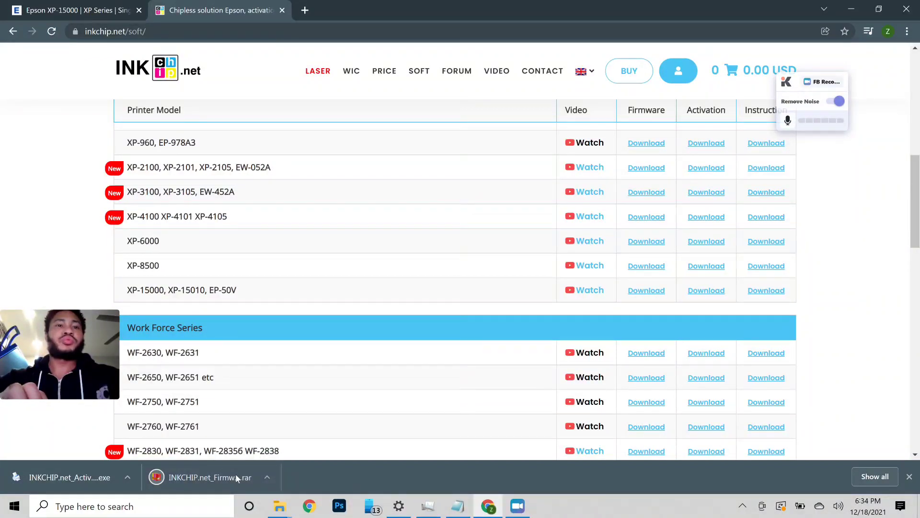
click(267, 478)
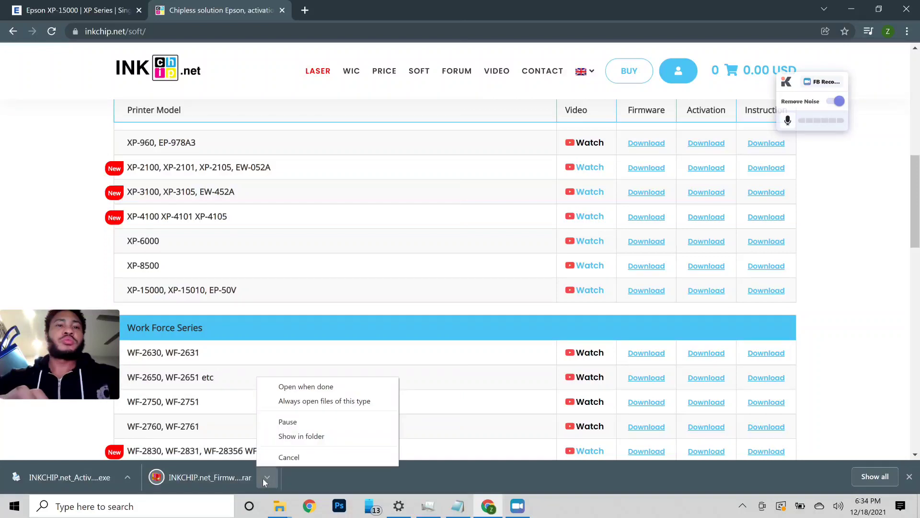
click(286, 432)
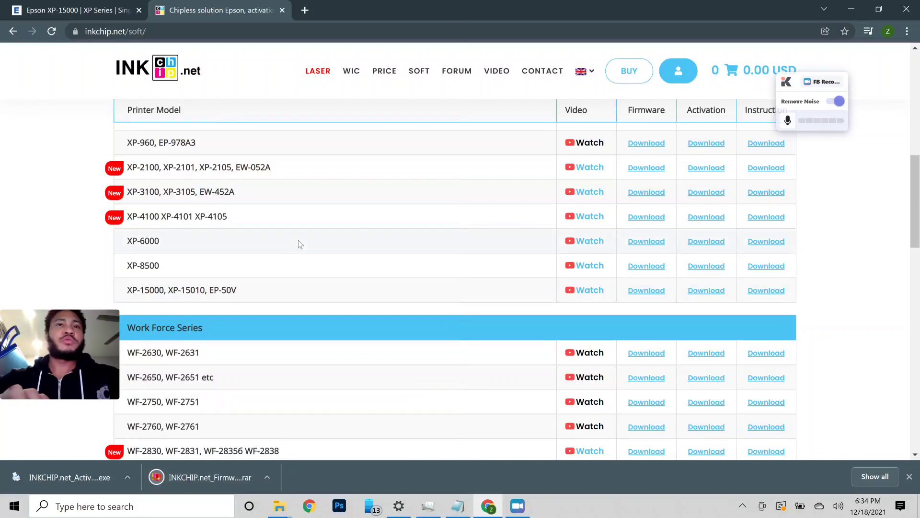
mouse_move(280, 507)
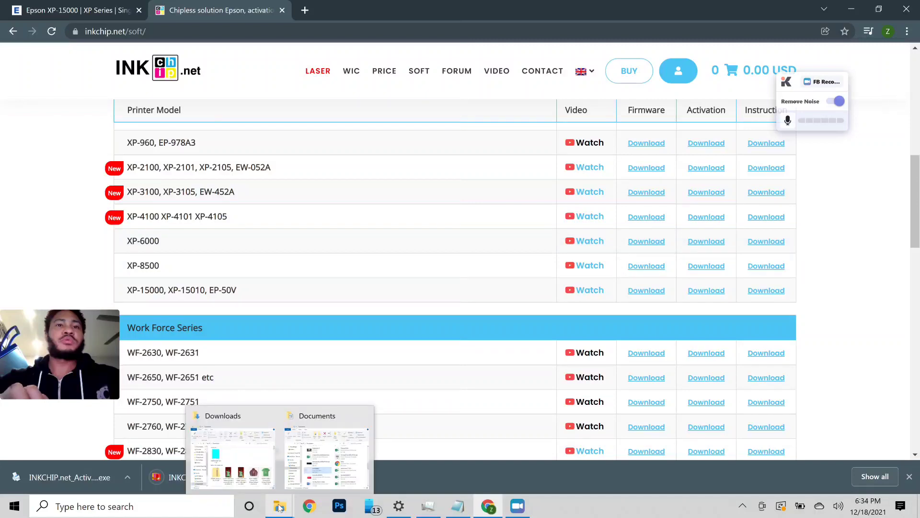
mouse_move(248, 454)
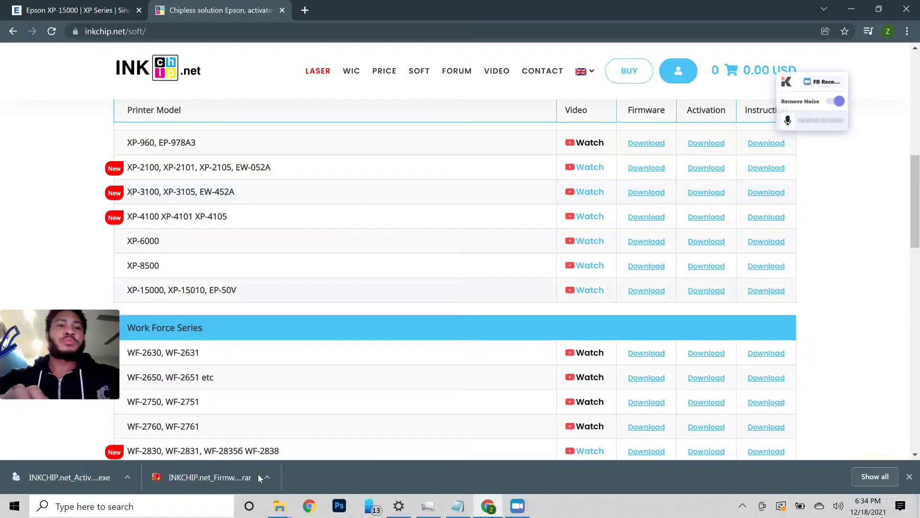
click(282, 506)
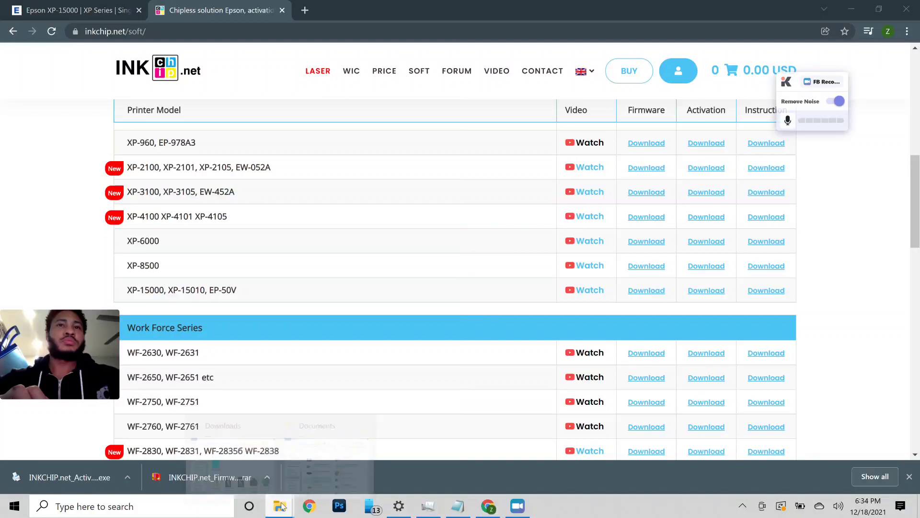
click(261, 481)
click(283, 437)
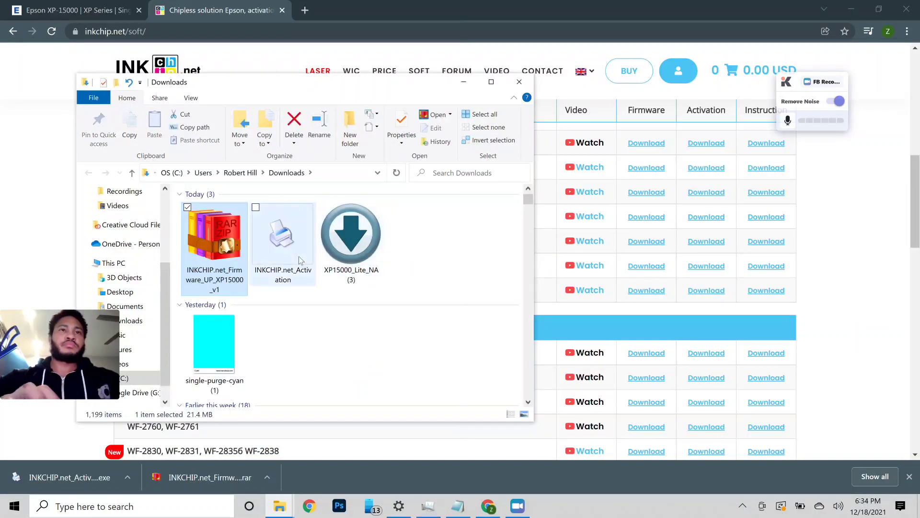
Open the INKCHIP.net_Firmware_UP_XP15000_v1 archive in BreeZip and dismiss the Trio Office advertisement
right_click(215, 250)
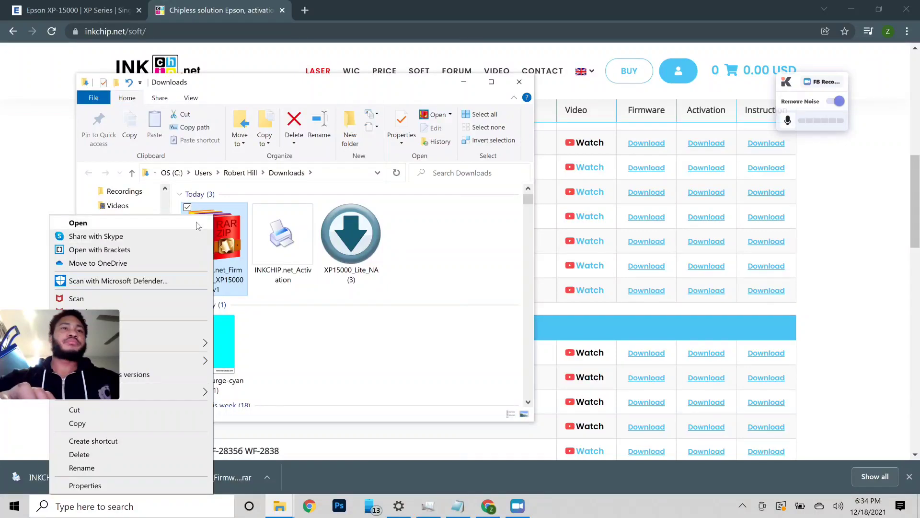
click(289, 90)
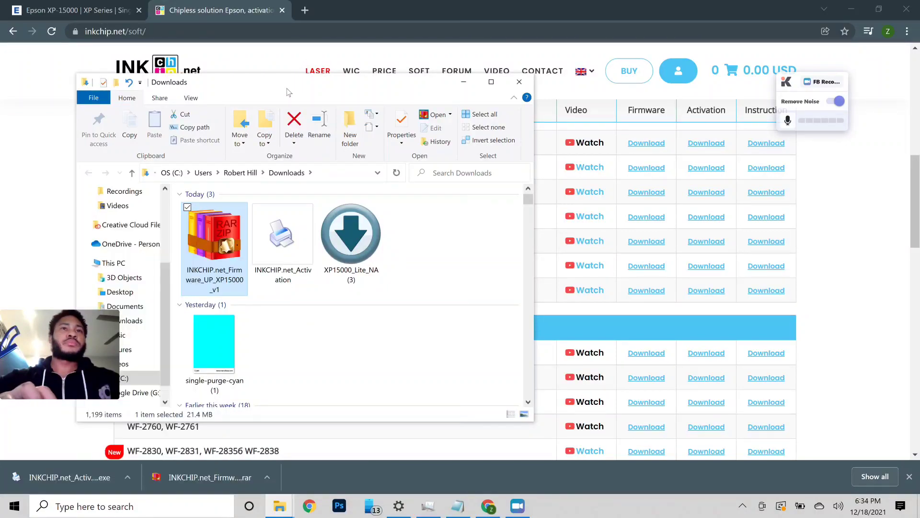
drag(289, 90, 453, 89)
right_click(397, 243)
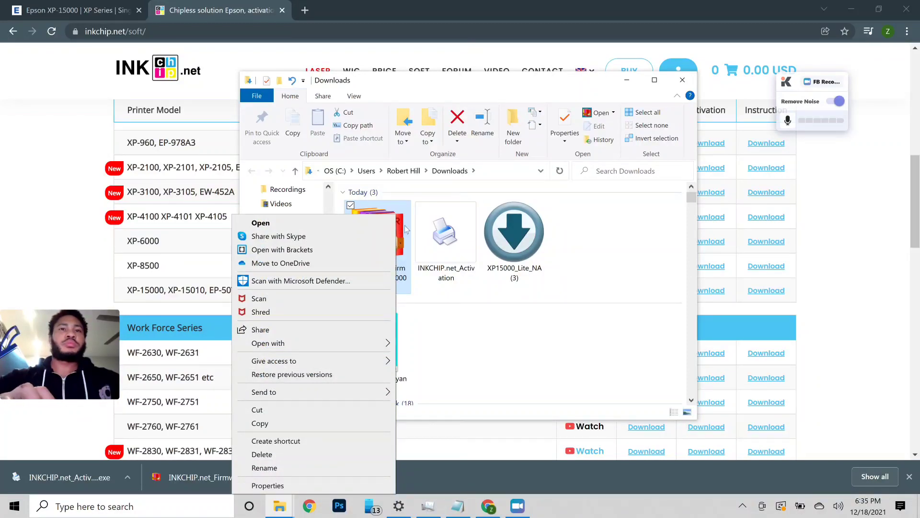
key(Return)
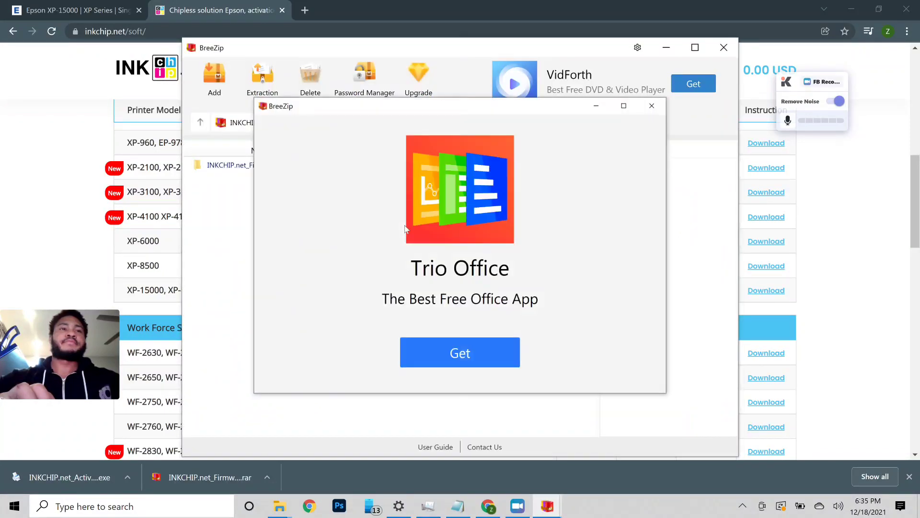
click(652, 106)
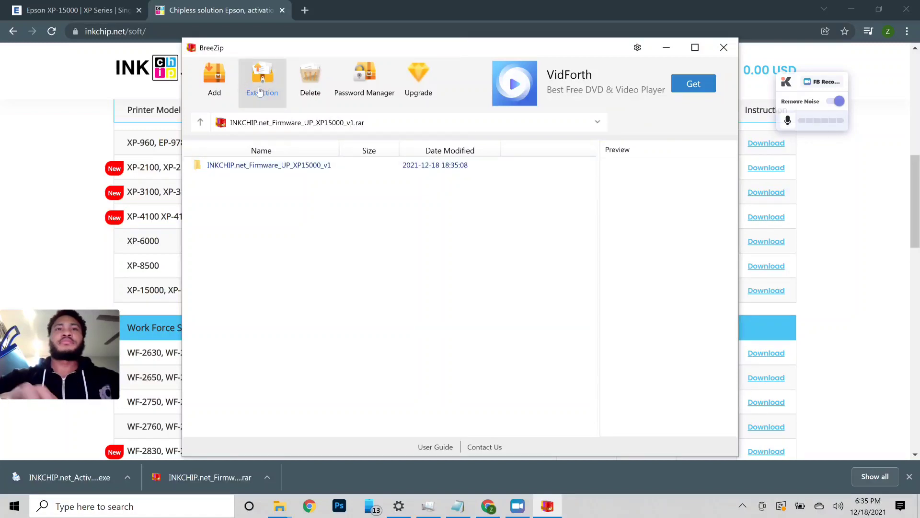
Extract the INKCHIP.net_Firmware_UP_XP15000_v1 folder to the proposed location in Downloads
click(246, 165)
click(262, 82)
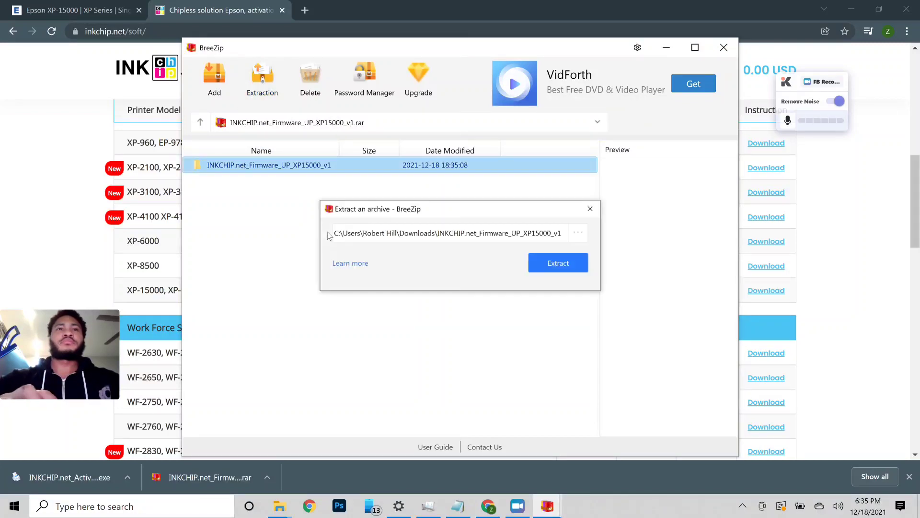
click(569, 262)
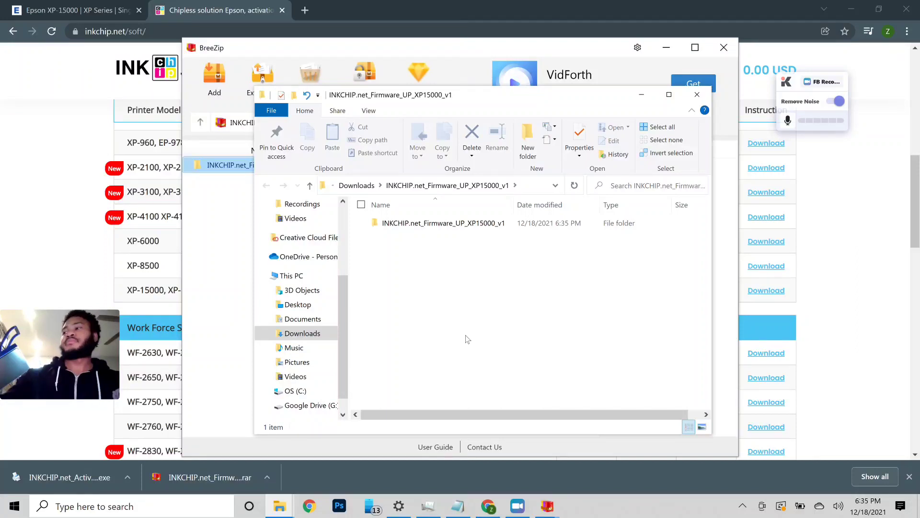
Launch the INKCHIP.net_Firmware_XP15000 application from the inner extracted firmware folder
double_click(500, 226)
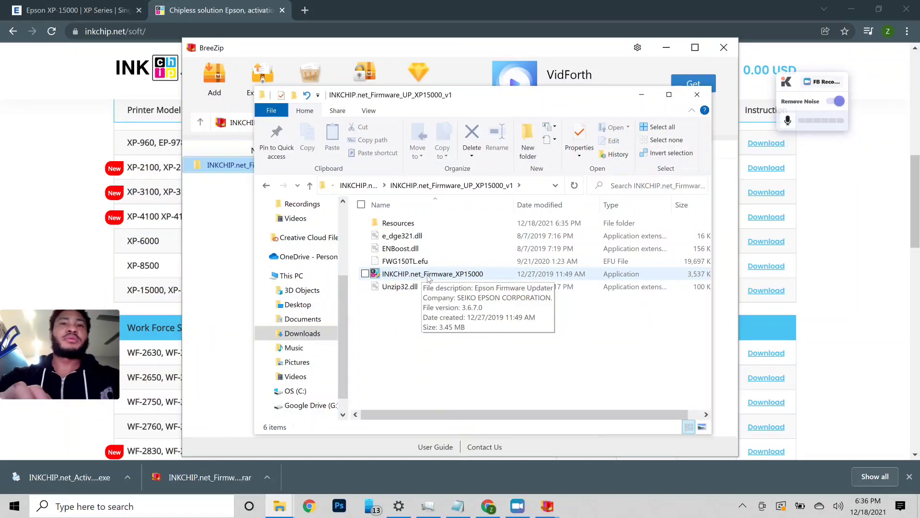
click(434, 278)
double_click(433, 277)
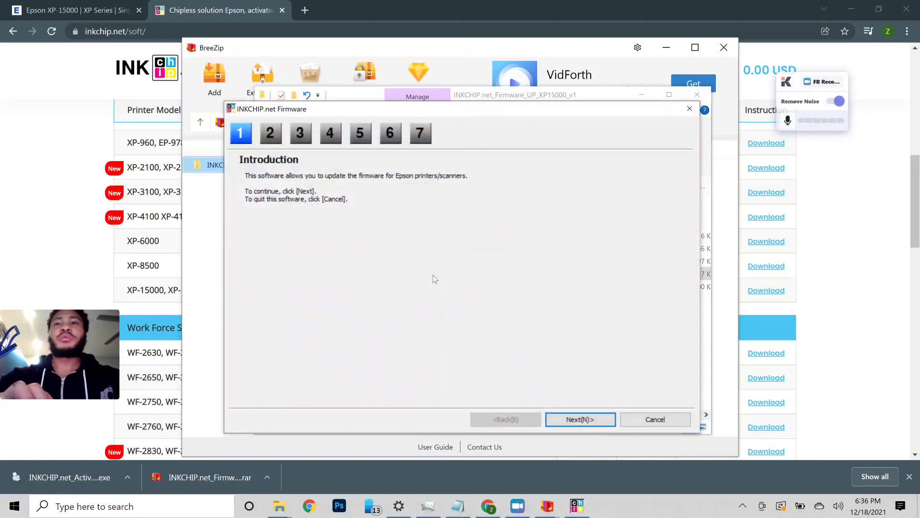
Continue past the introduction, agree to the software license agreement, and proceed to the update instructions
click(594, 419)
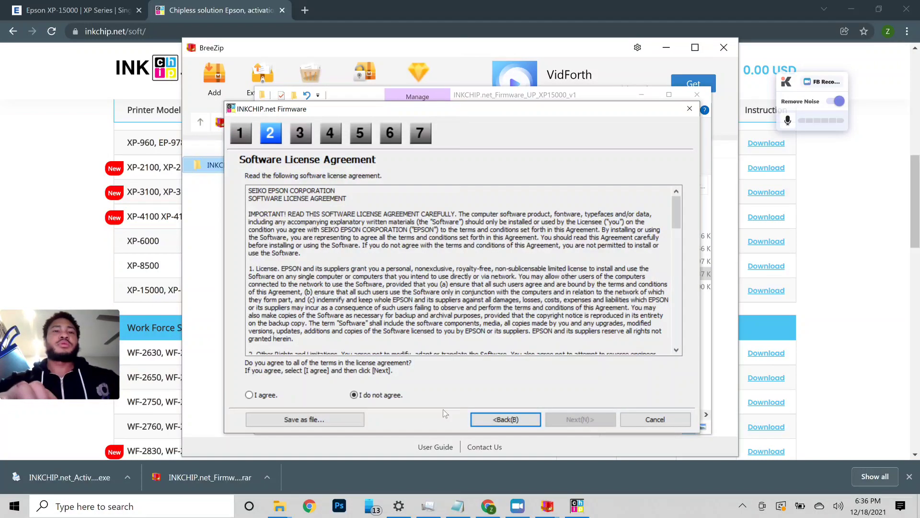
click(249, 395)
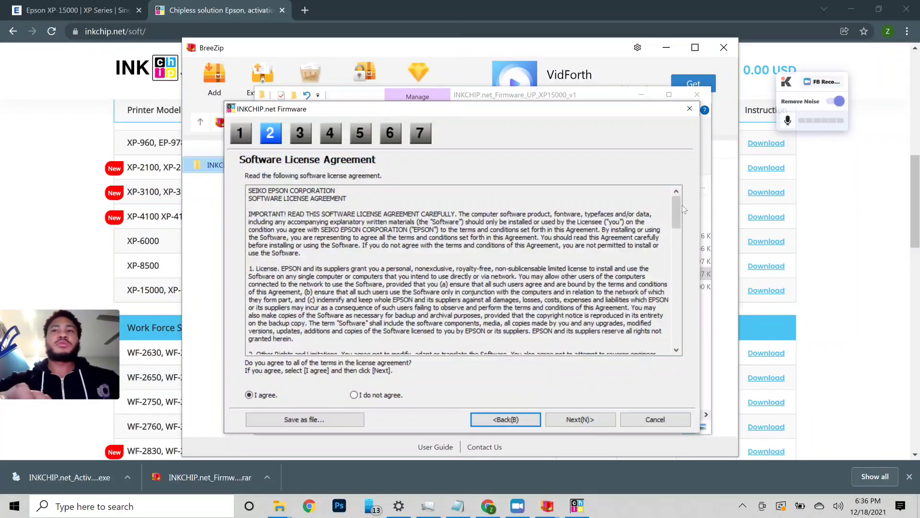
drag(677, 211, 685, 387)
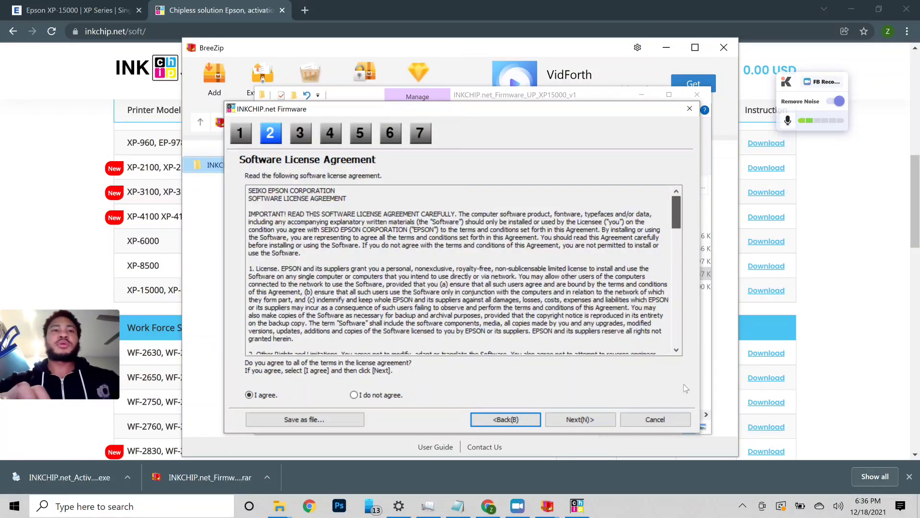
scroll(675, 231, down, 20)
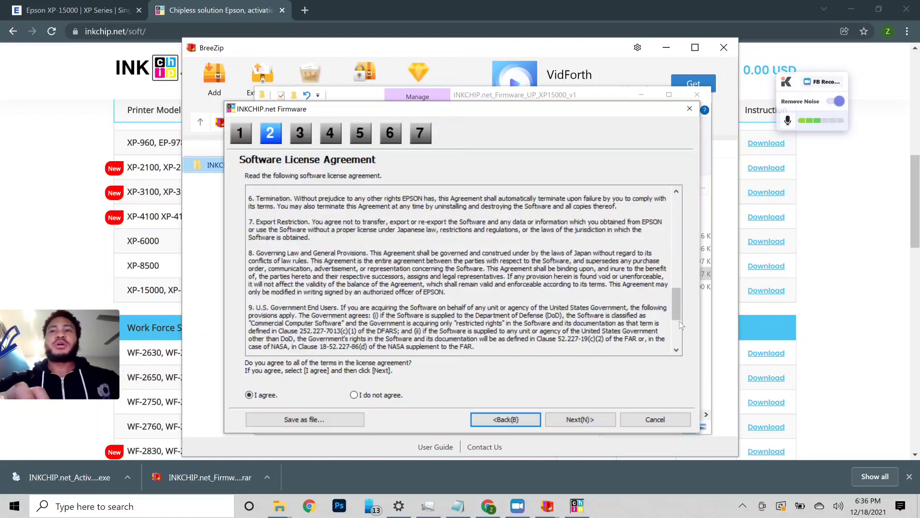
click(580, 419)
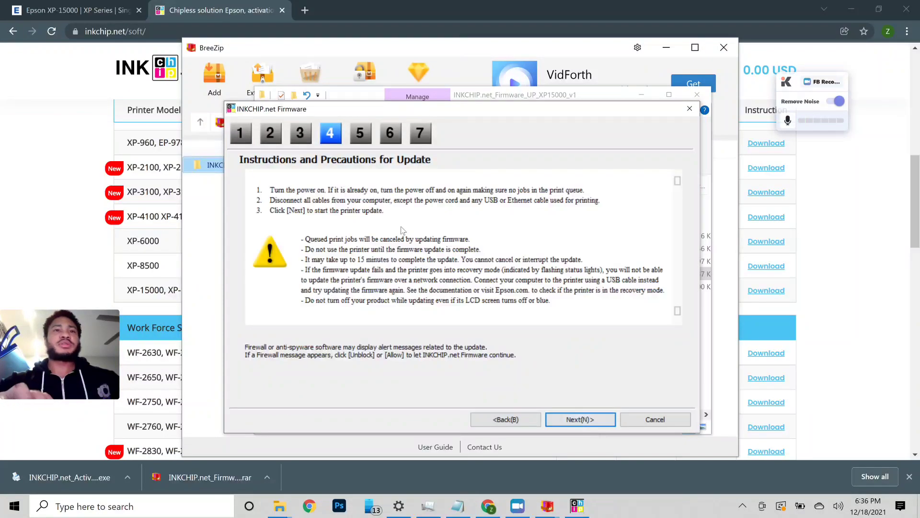
Start the firmware update for the USB-connected XP-15000 Series printer and confirm proceeding with it
click(586, 416)
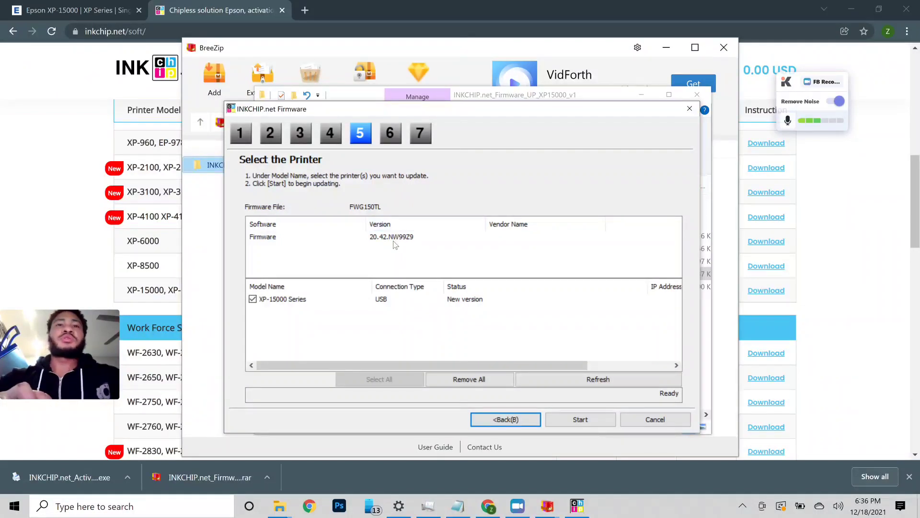
click(571, 419)
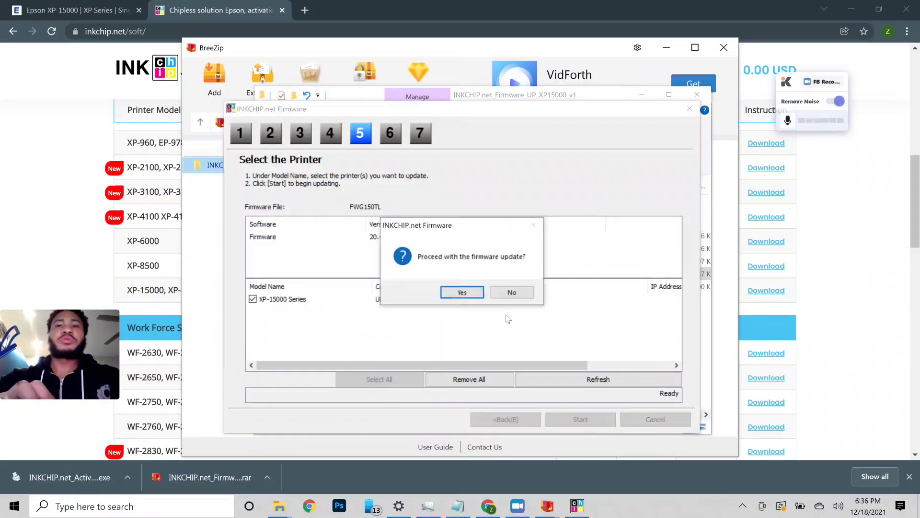
click(462, 293)
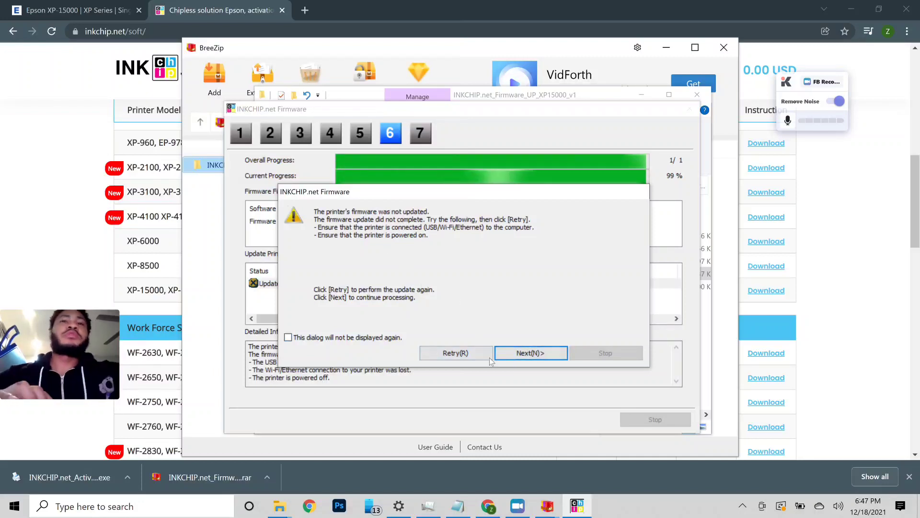
Finish the firmware updater and clear away the firmware folder, BreeZip and Downloads windows
click(538, 358)
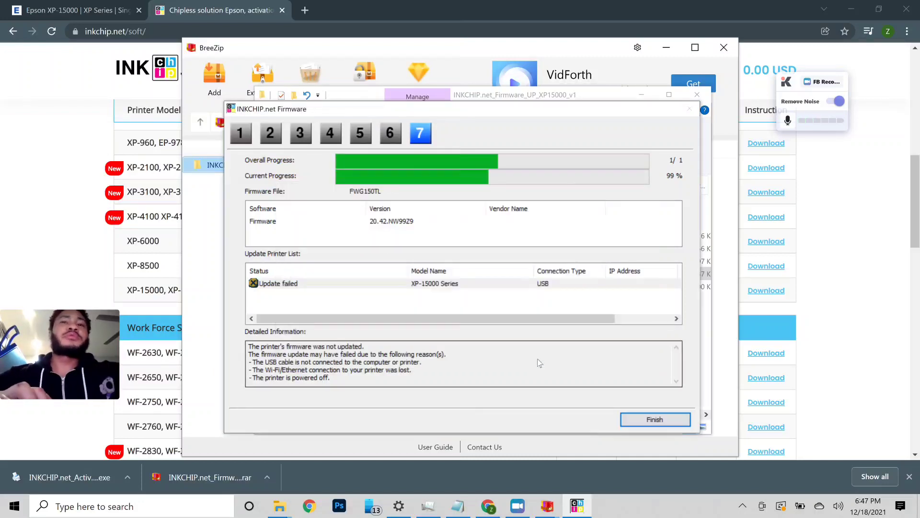
click(645, 420)
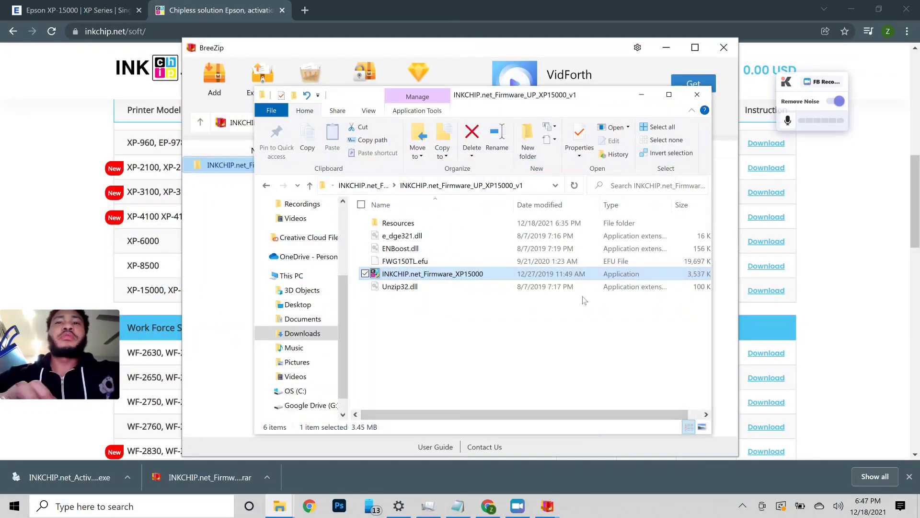
click(642, 95)
click(590, 208)
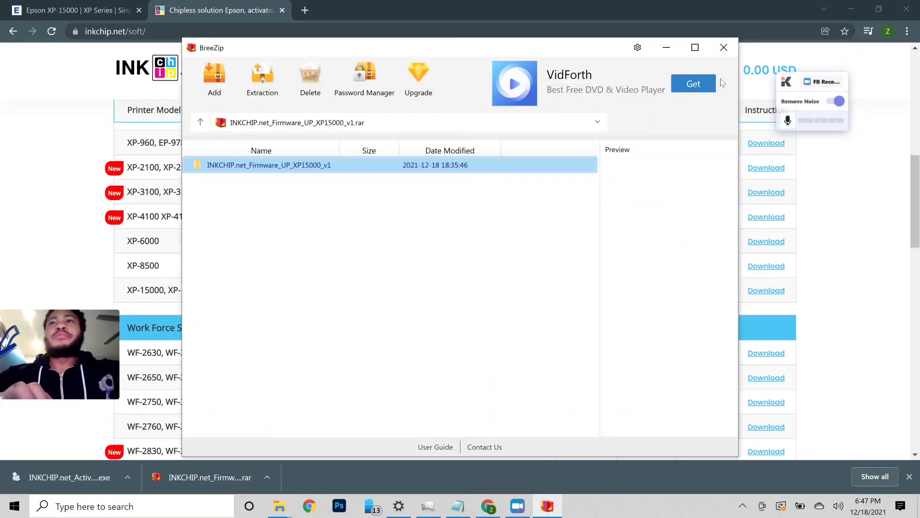
click(724, 48)
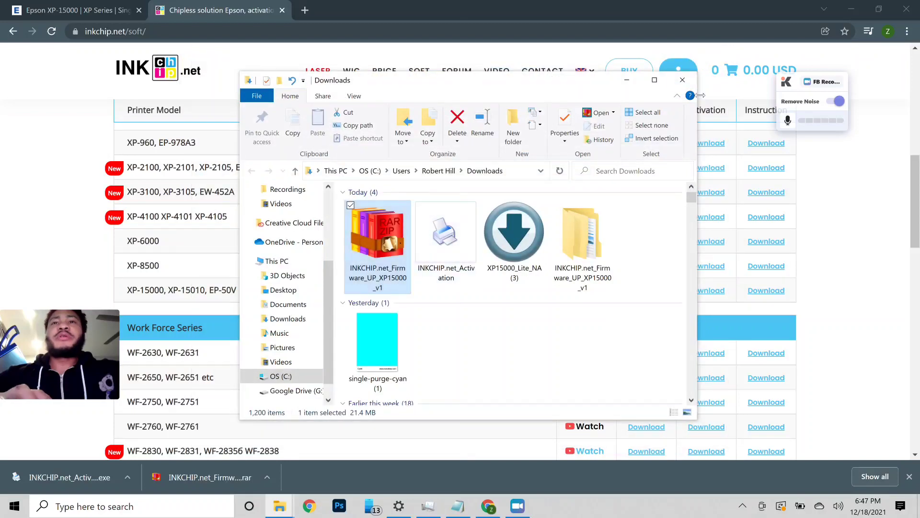
click(683, 80)
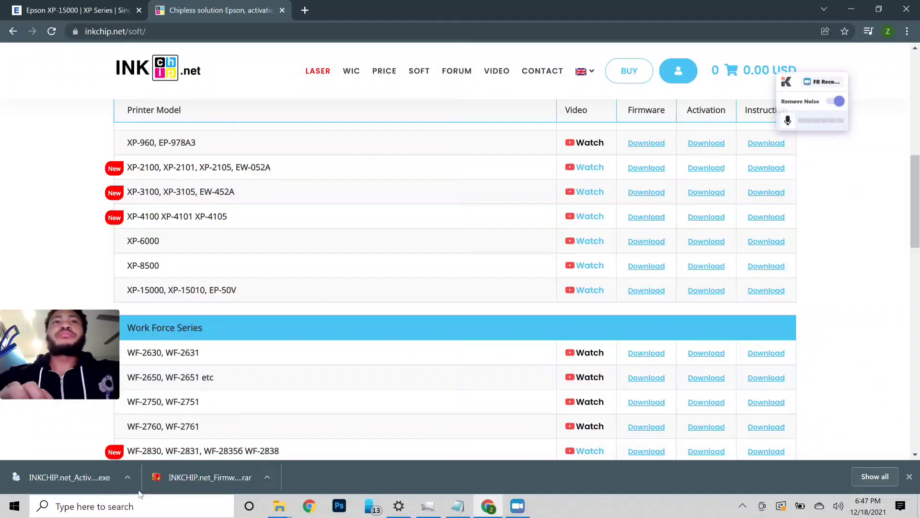
Run the downloaded INKCHIP.net_Activation.exe despite the SmartScreen block and set the program's language to English
click(91, 481)
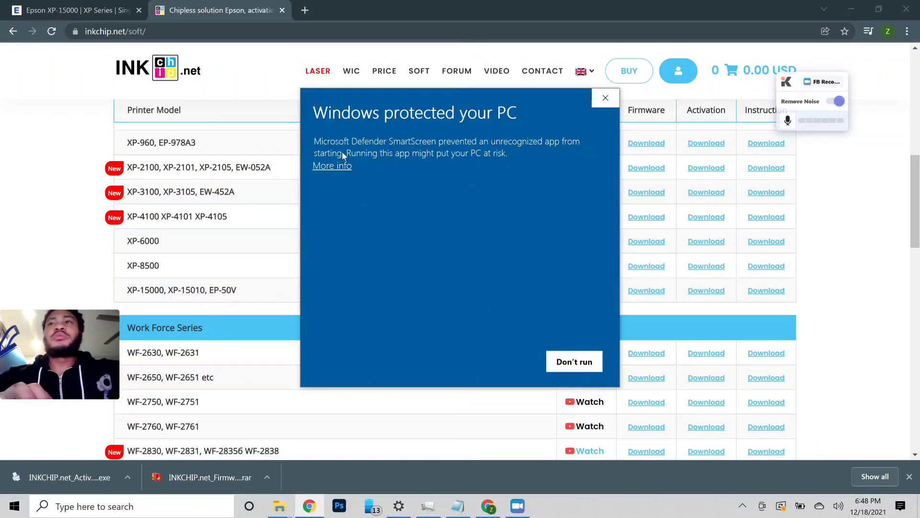
click(336, 165)
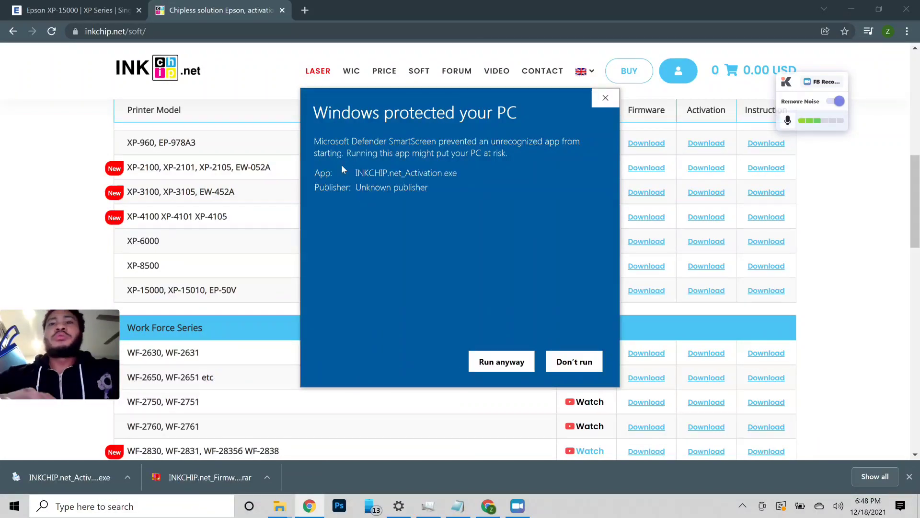
click(507, 359)
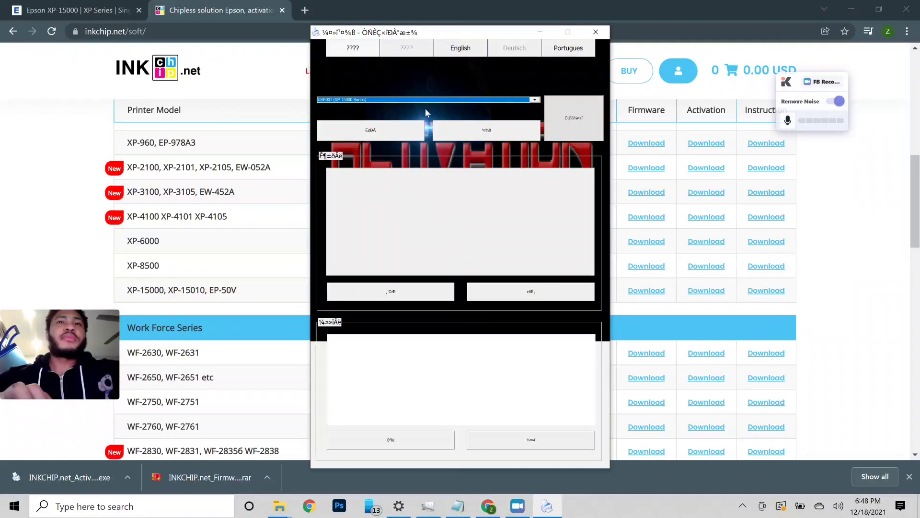
click(463, 52)
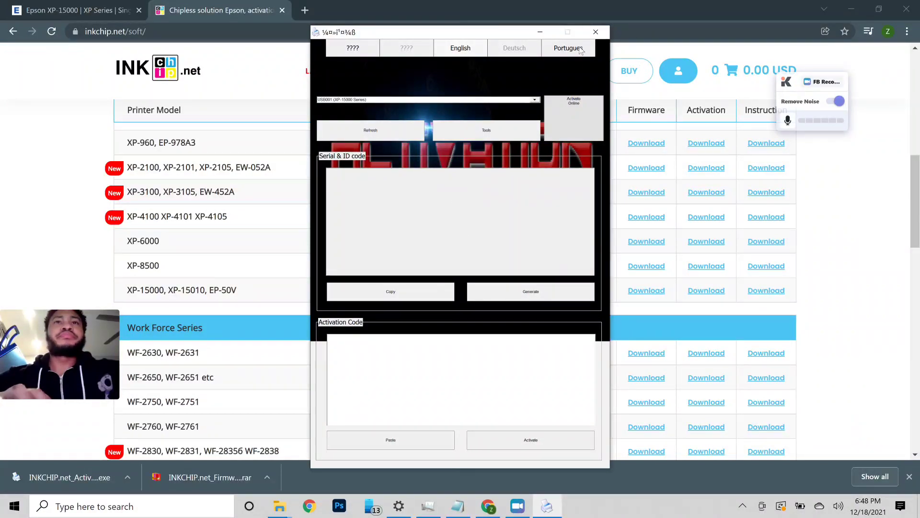
Minimize the activation program, open the INKCHIP price page, and look through the XP Series printer models and other offers
click(540, 32)
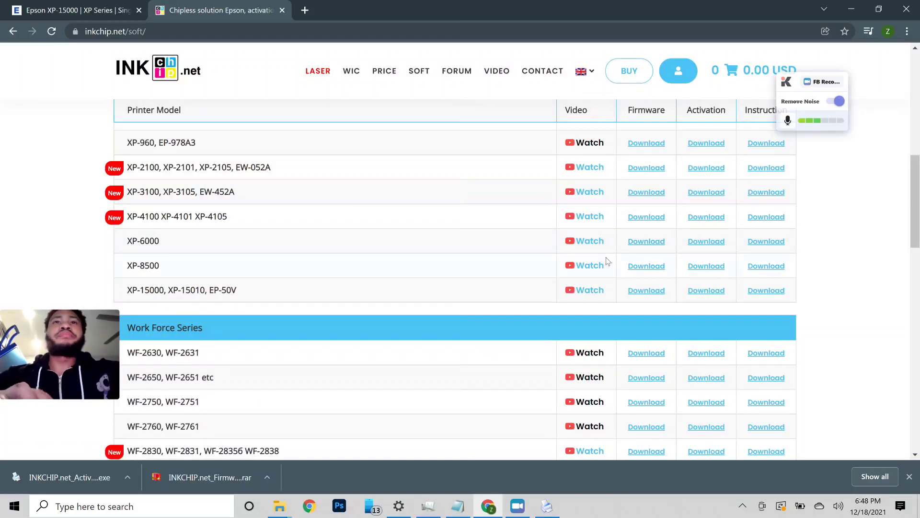
click(634, 73)
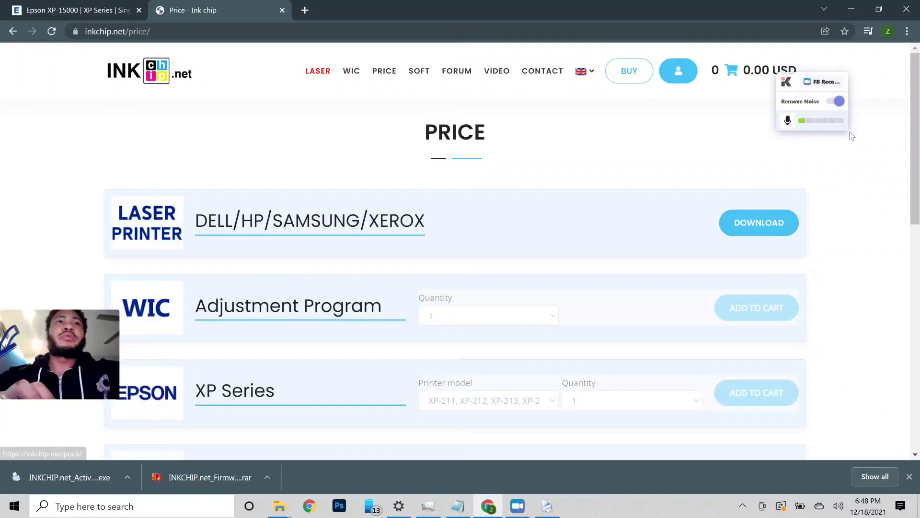
scroll(721, 205, down, 2)
scroll(461, 249, down, 3)
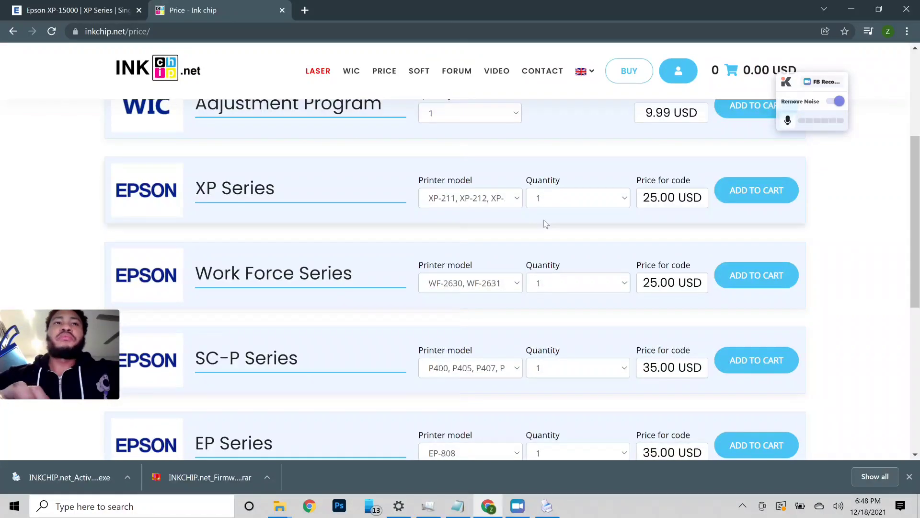
click(510, 202)
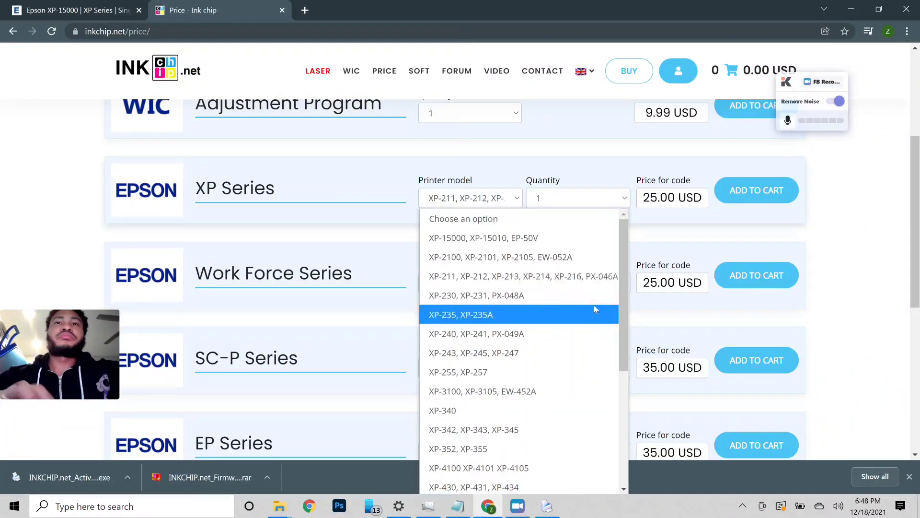
drag(622, 278, 631, 473)
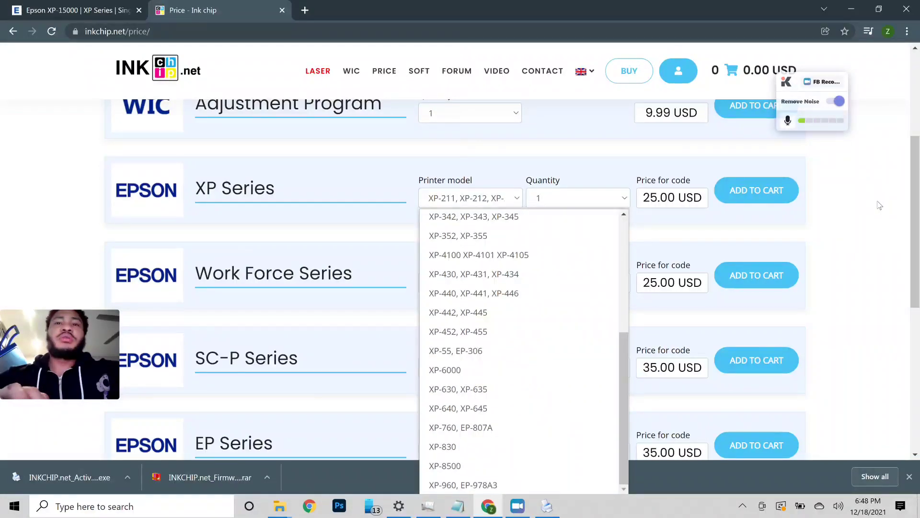
scroll(775, 343, down, 1)
scroll(900, 212, down, 6)
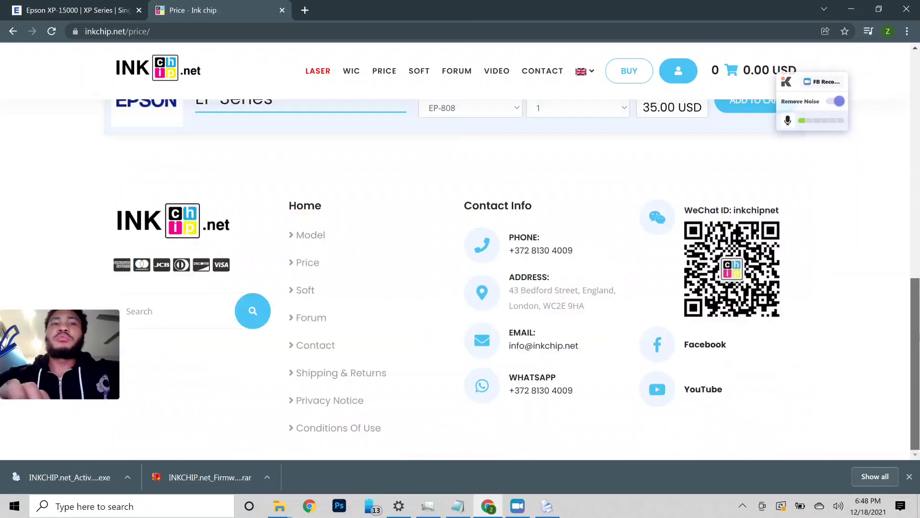
scroll(899, 211, up, 5)
scroll(900, 211, up, 3)
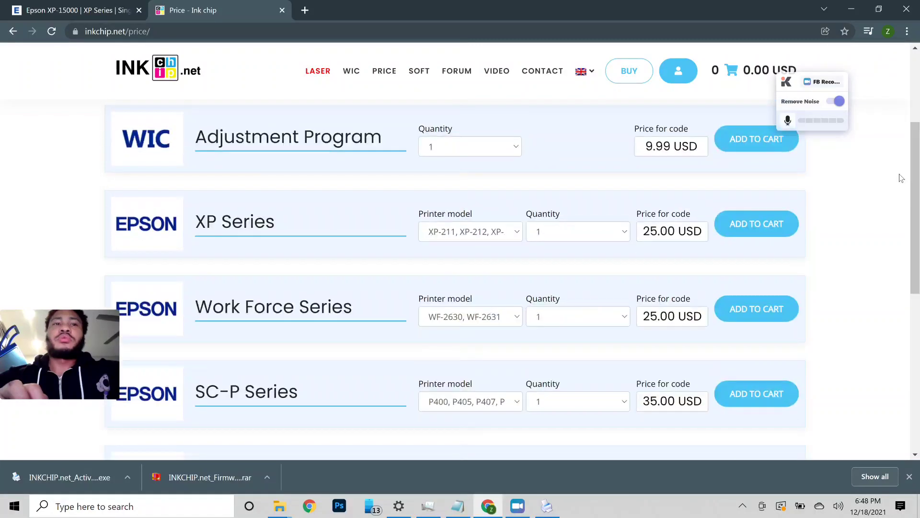
Choose XP-15000, XP-15010, EP-50V as the XP Series printer model on the price page
click(504, 226)
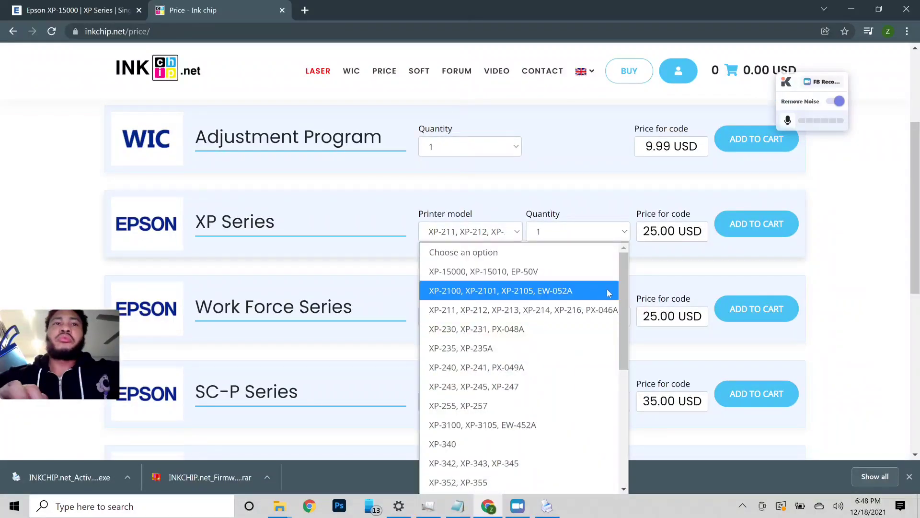
click(524, 271)
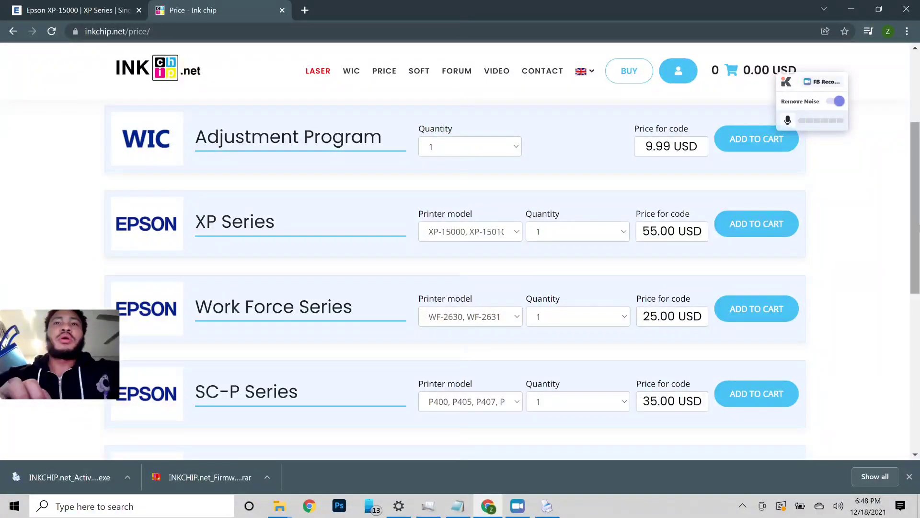
scroll(904, 134, up, 2)
scroll(904, 134, up, 2)
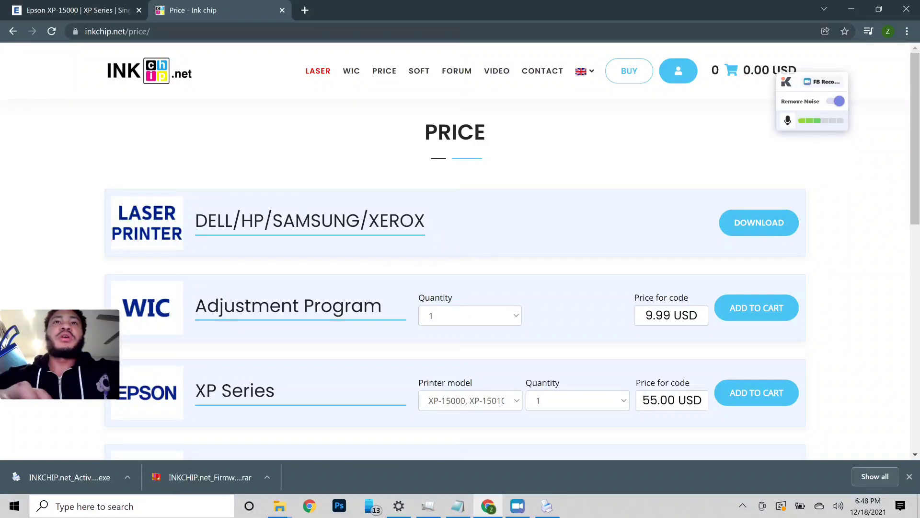
Bring back the activation program, copy the activation key from the inkchipkey note in Notepad, and minimize the note
click(549, 509)
click(458, 505)
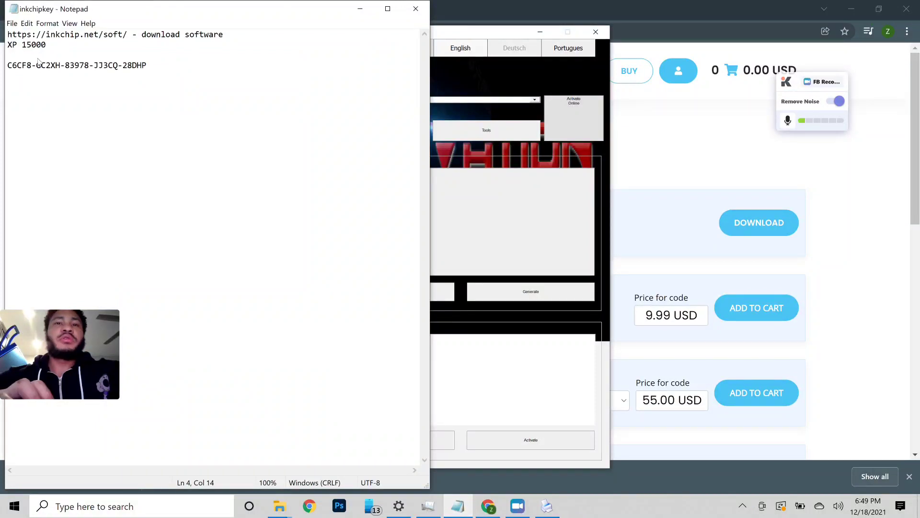
drag(146, 65, 3, 67)
right_click(19, 65)
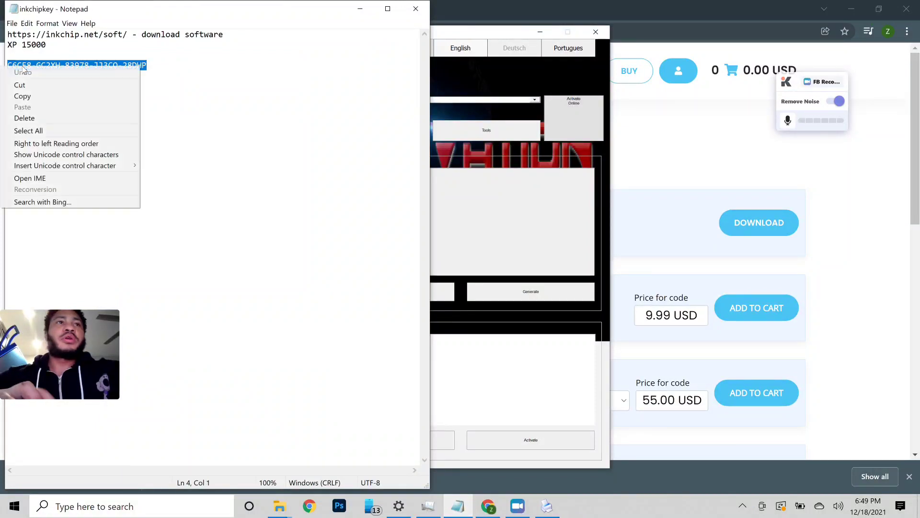
click(32, 95)
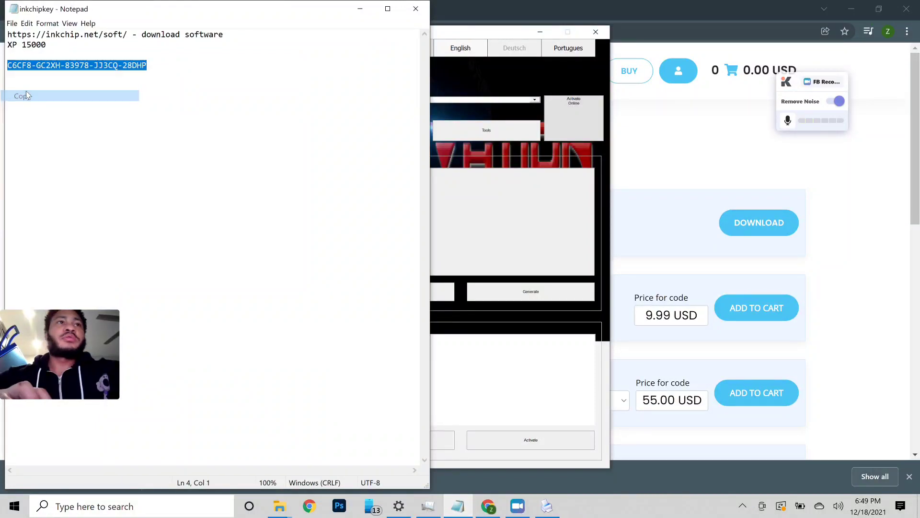
click(361, 10)
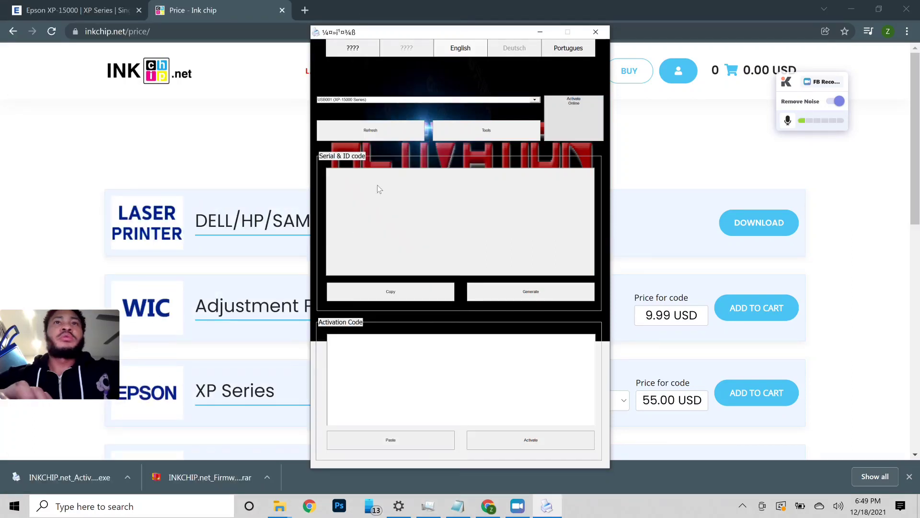
Keep USB001 (XP-15000 Series) as the printer and try to paste the activation key into the Serial & ID code field
click(367, 100)
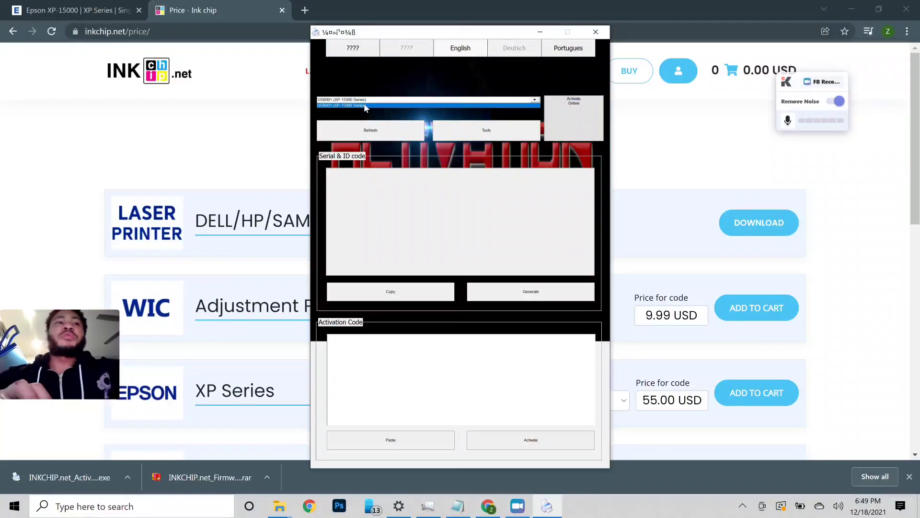
click(370, 177)
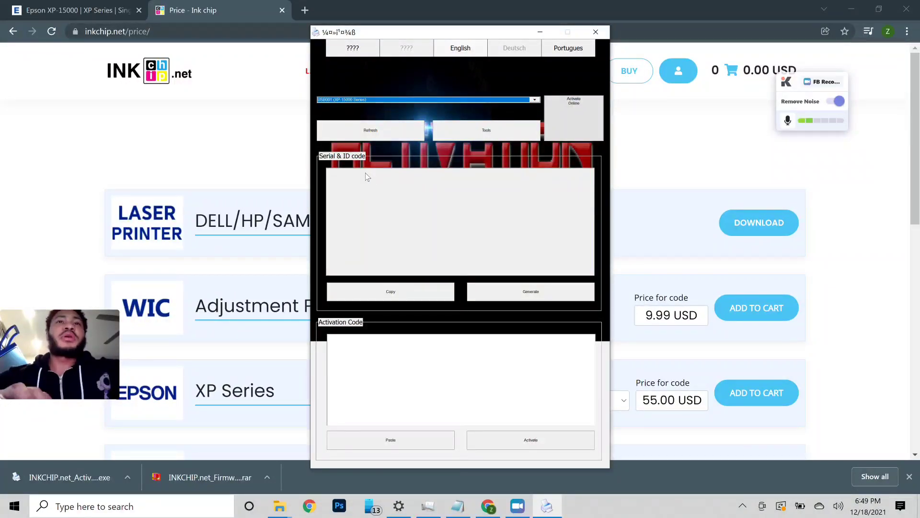
click(366, 177)
right_click(367, 178)
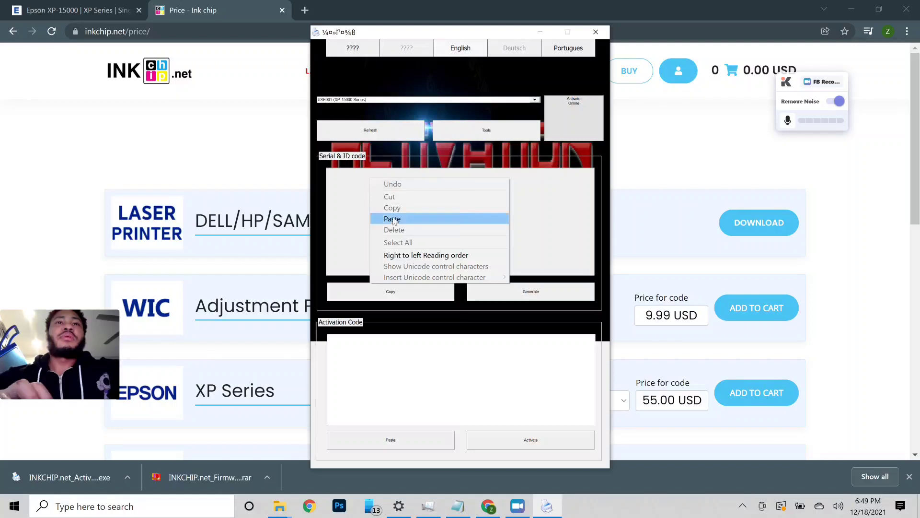
click(393, 219)
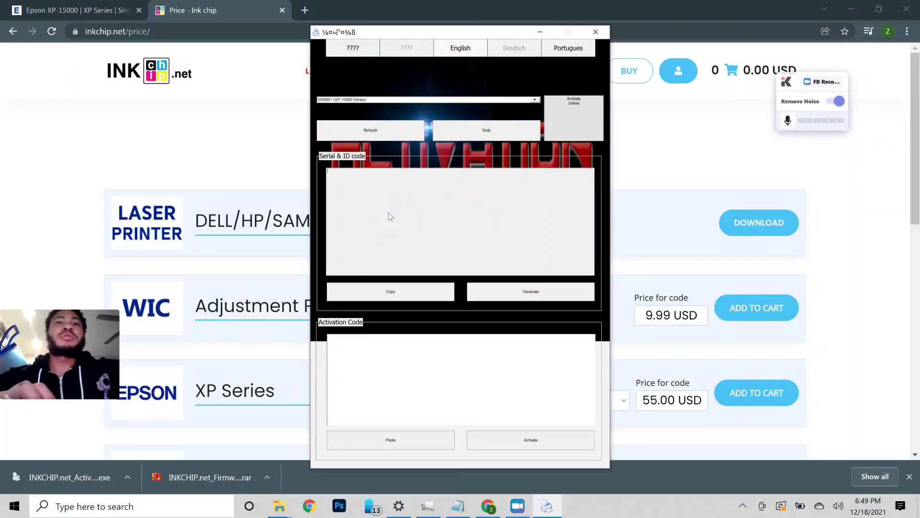
Activate the XP-15000 online by pasting the purchased activation key as the SN, and acknowledge the printer restart message
click(580, 115)
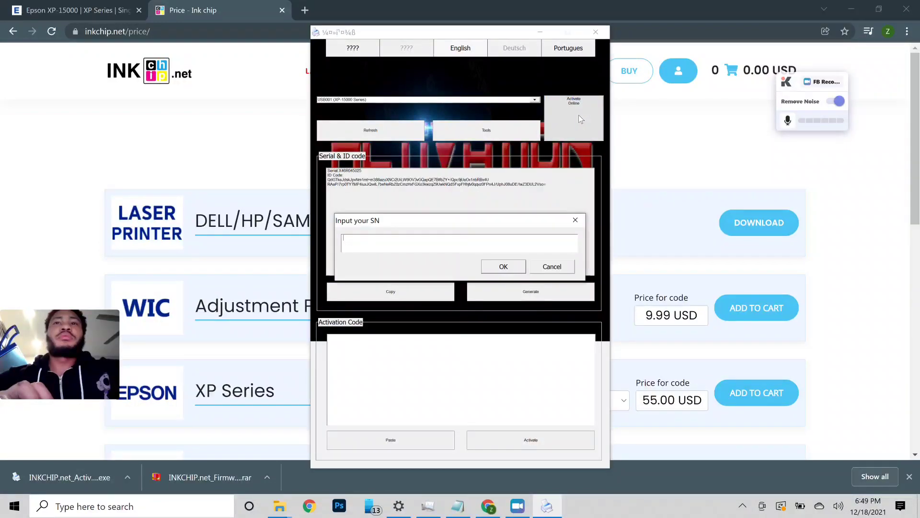
right_click(419, 242)
click(435, 286)
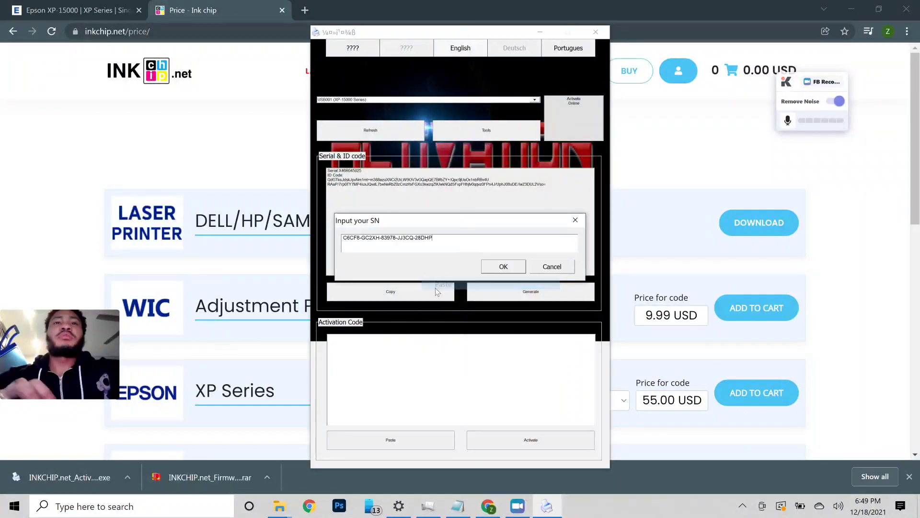
click(503, 267)
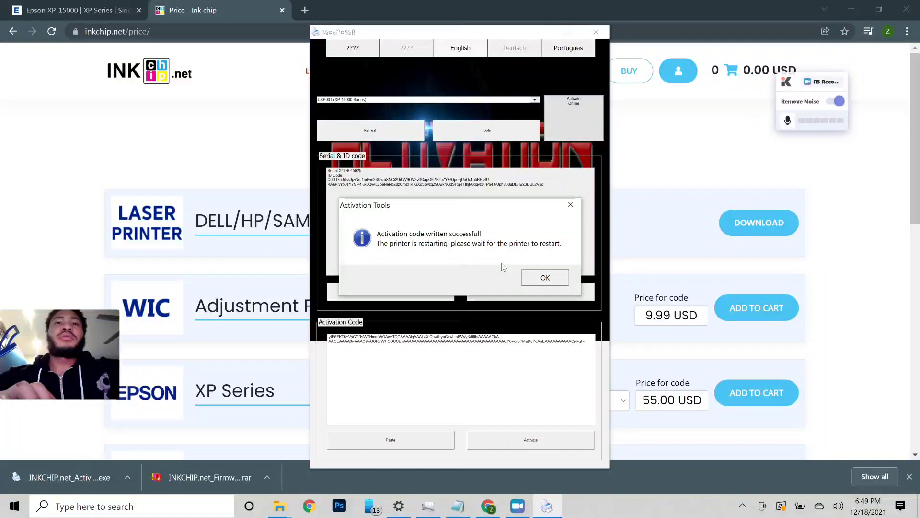
click(542, 278)
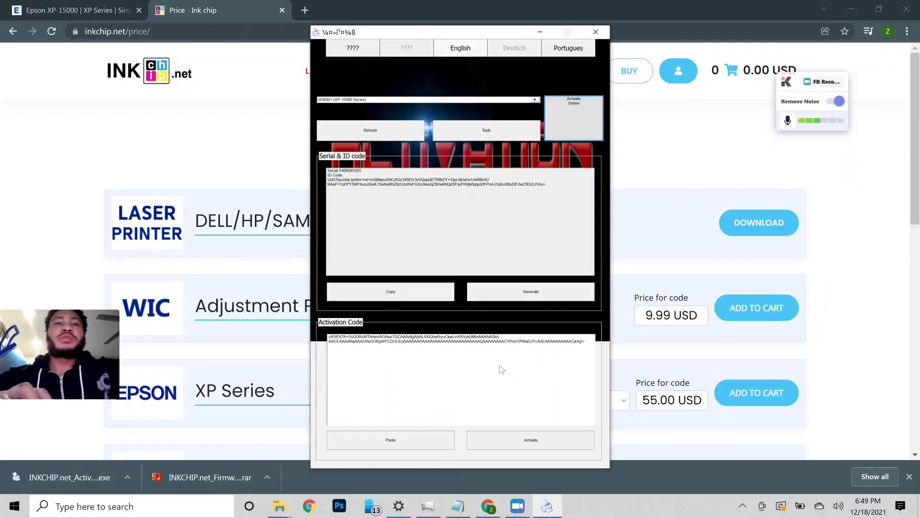
Select the entire generated code in the Activation Code field and copy it
double_click(477, 340)
click(477, 340)
double_click(477, 340)
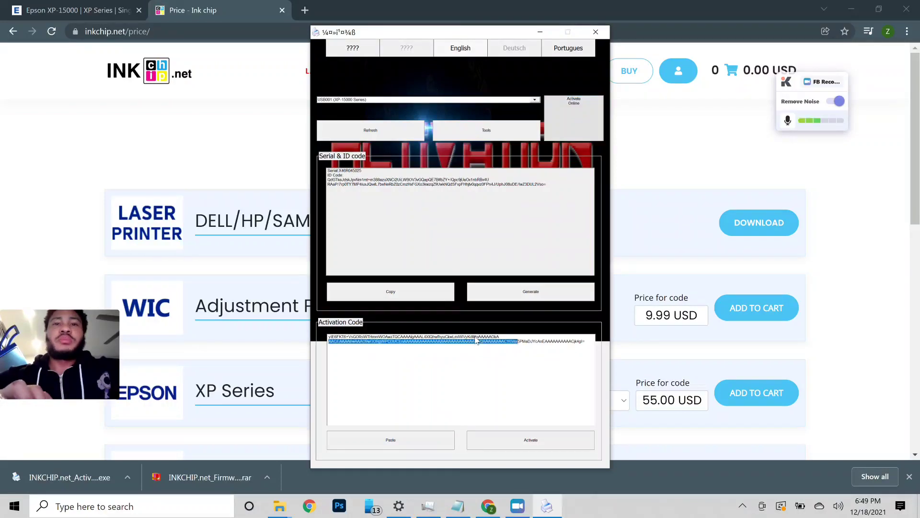
drag(583, 342, 328, 338)
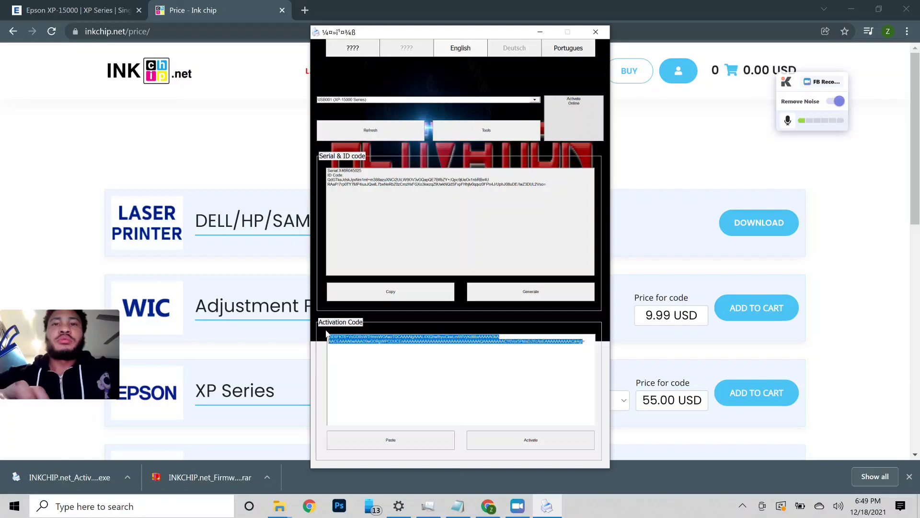
click(326, 334)
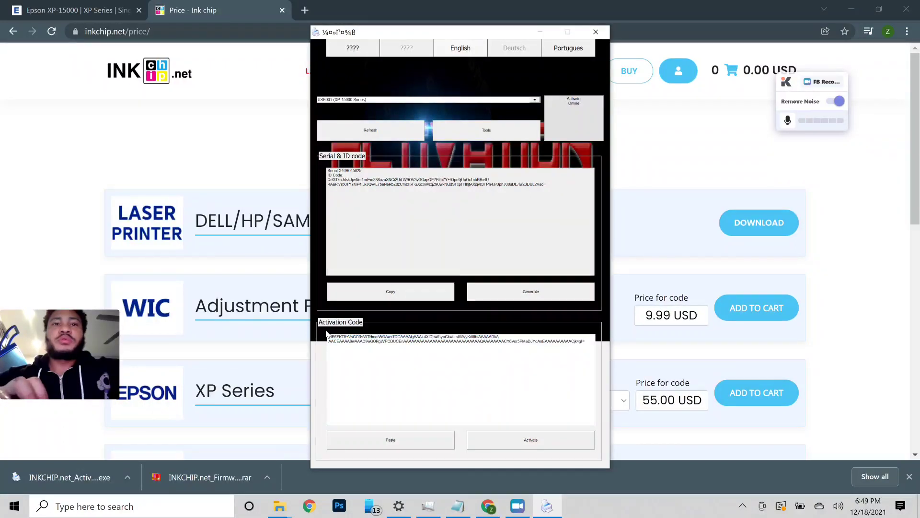
drag(328, 337, 569, 374)
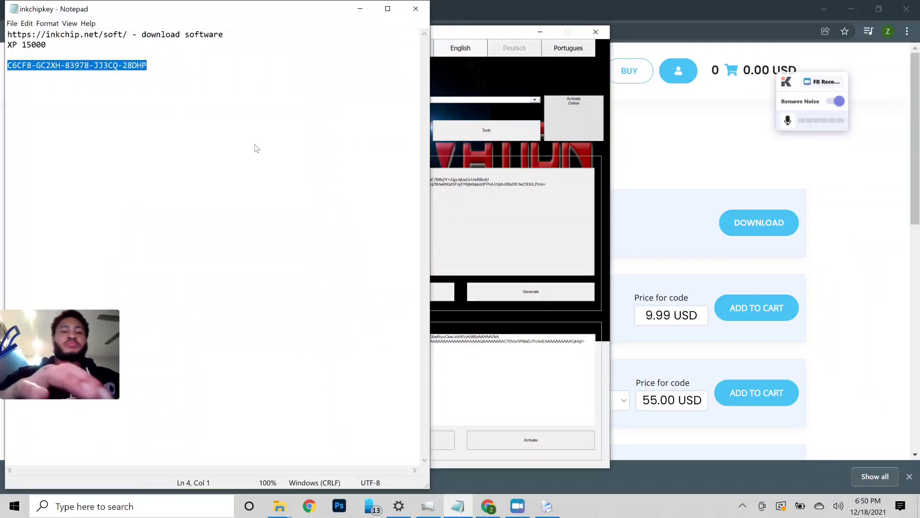
In the inkchipkey note in Notepad, paste the copied activation code below the activation key, separated by a blank line
click(241, 136)
key(Return)
key(Return)
key(ctrl+v)
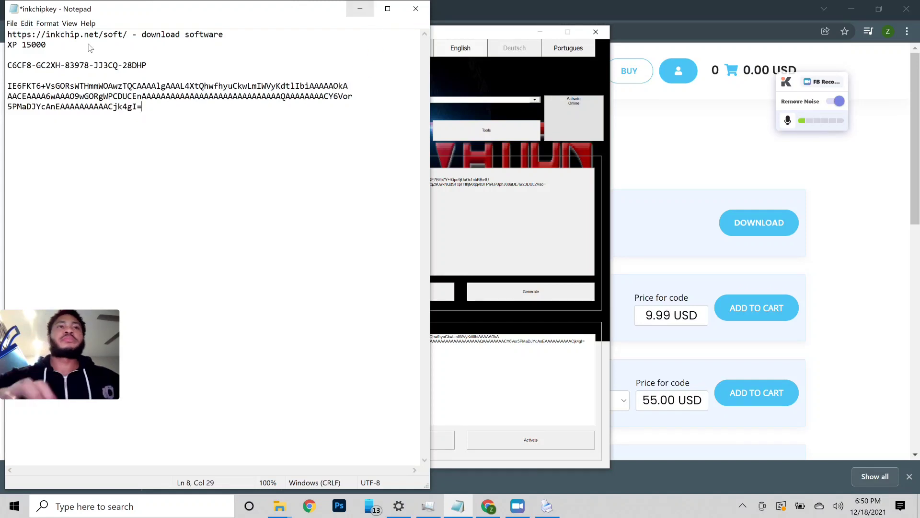
Save the inkchipkey note, and minimize both the note and the activation program
click(18, 23)
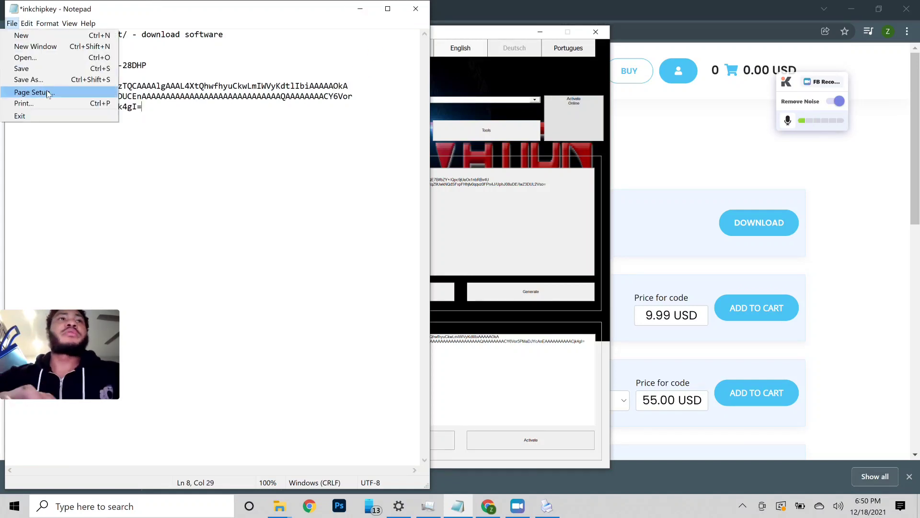
click(54, 68)
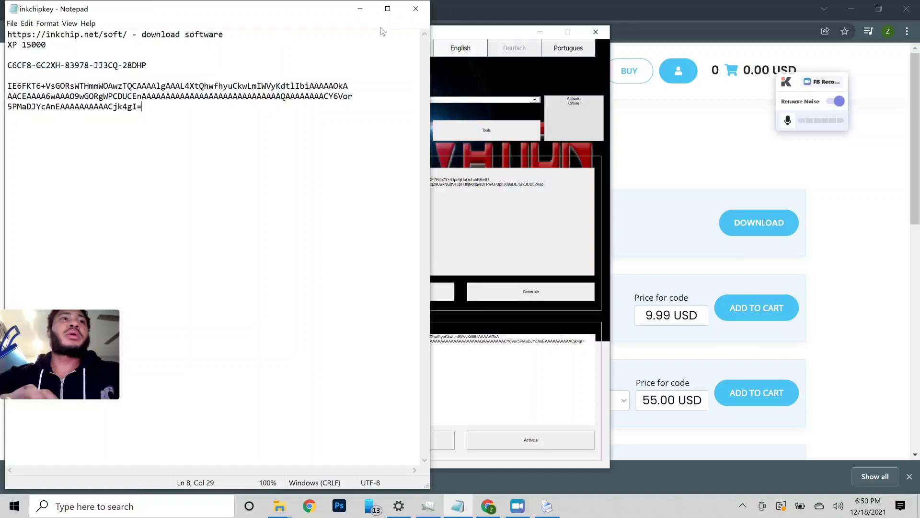
click(360, 9)
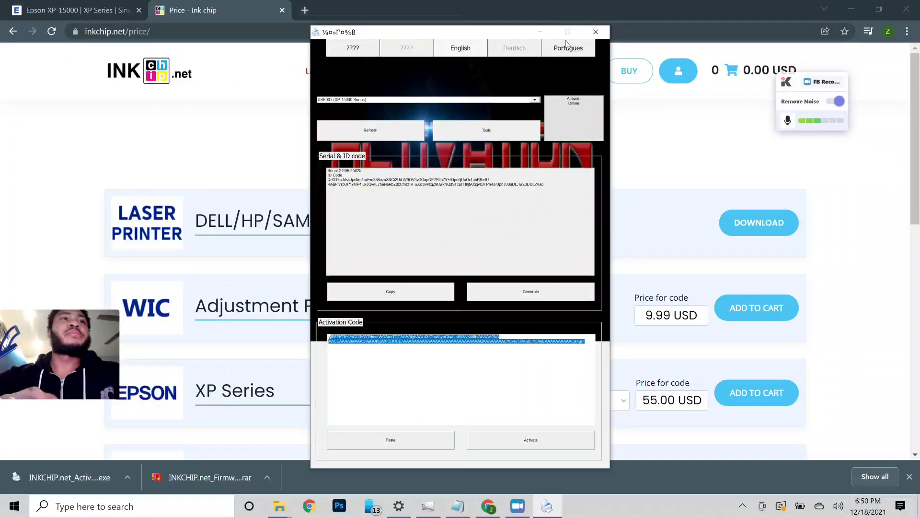
click(540, 31)
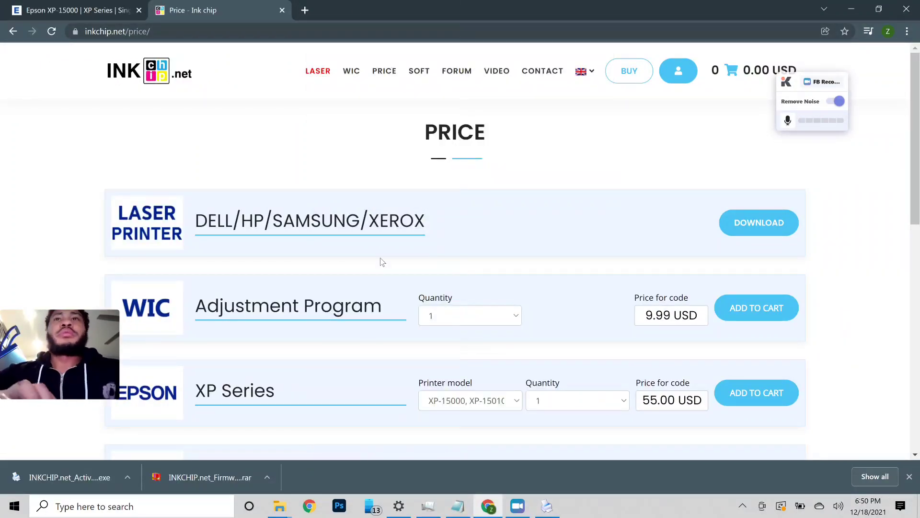